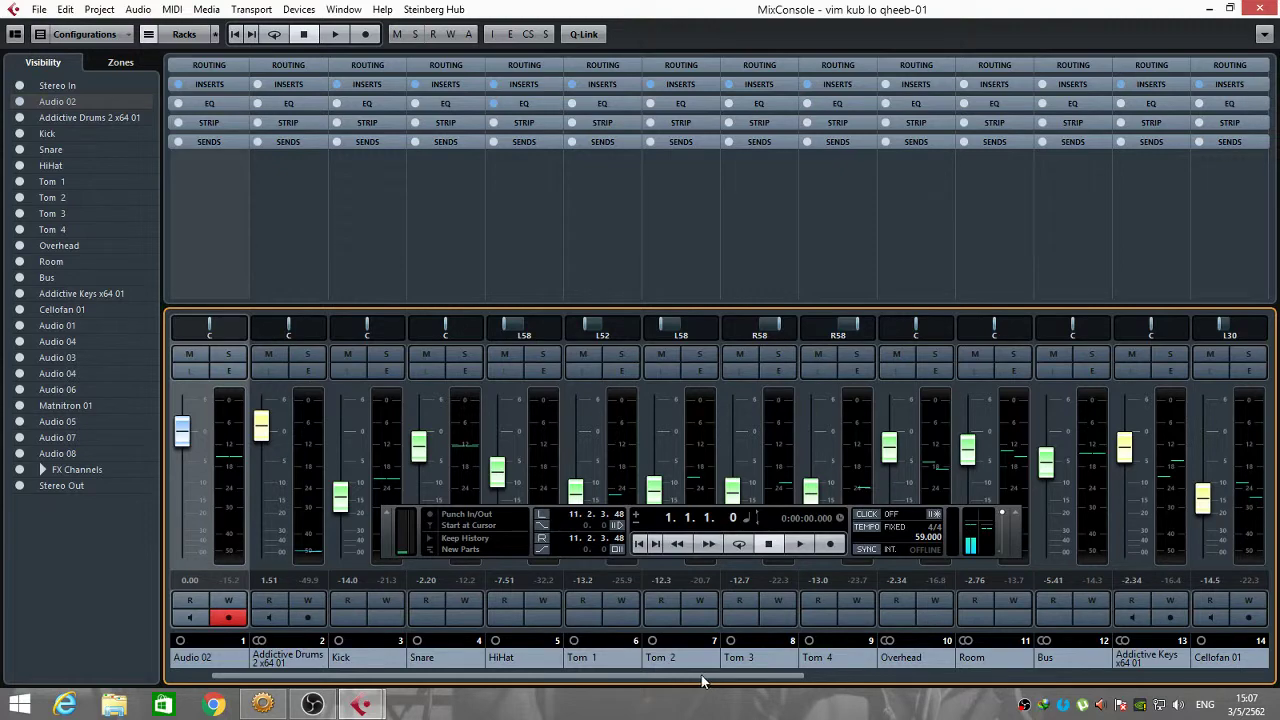
Close the MixConsole and make the Audio 02 track slightly taller in the project window.
left_click_drag(711, 680, 634, 680)
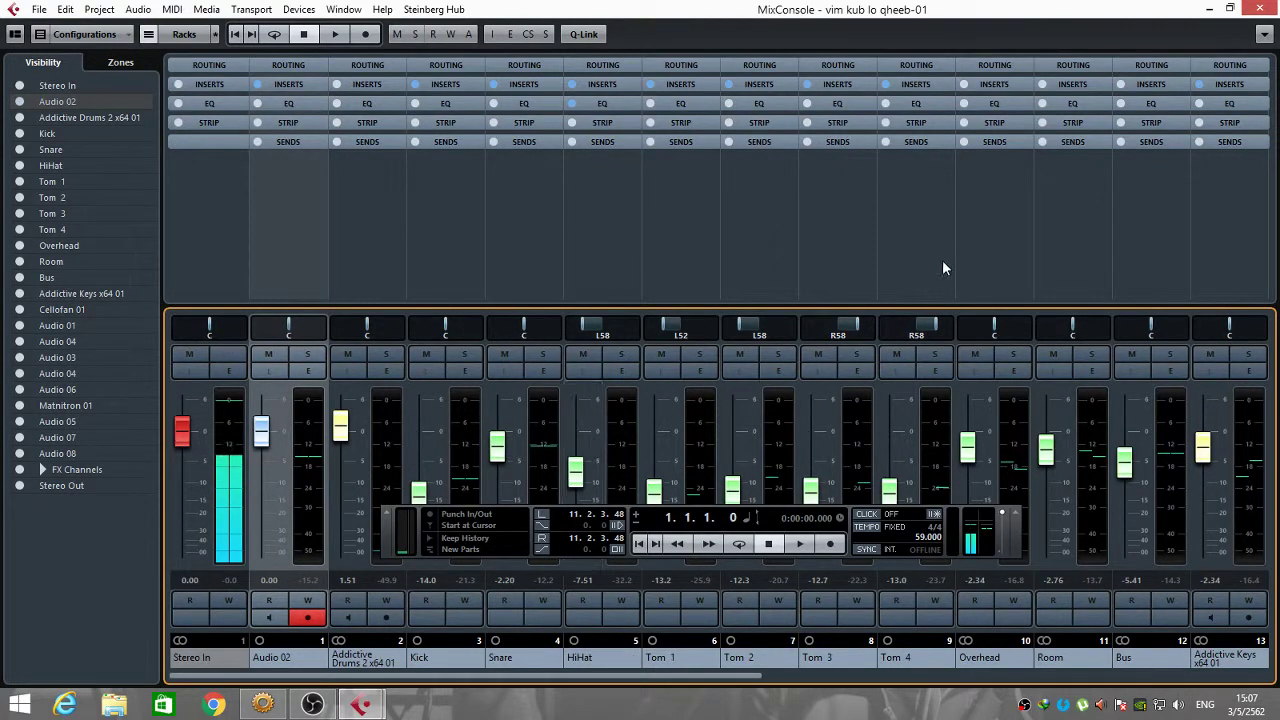
left_click(1260, 9)
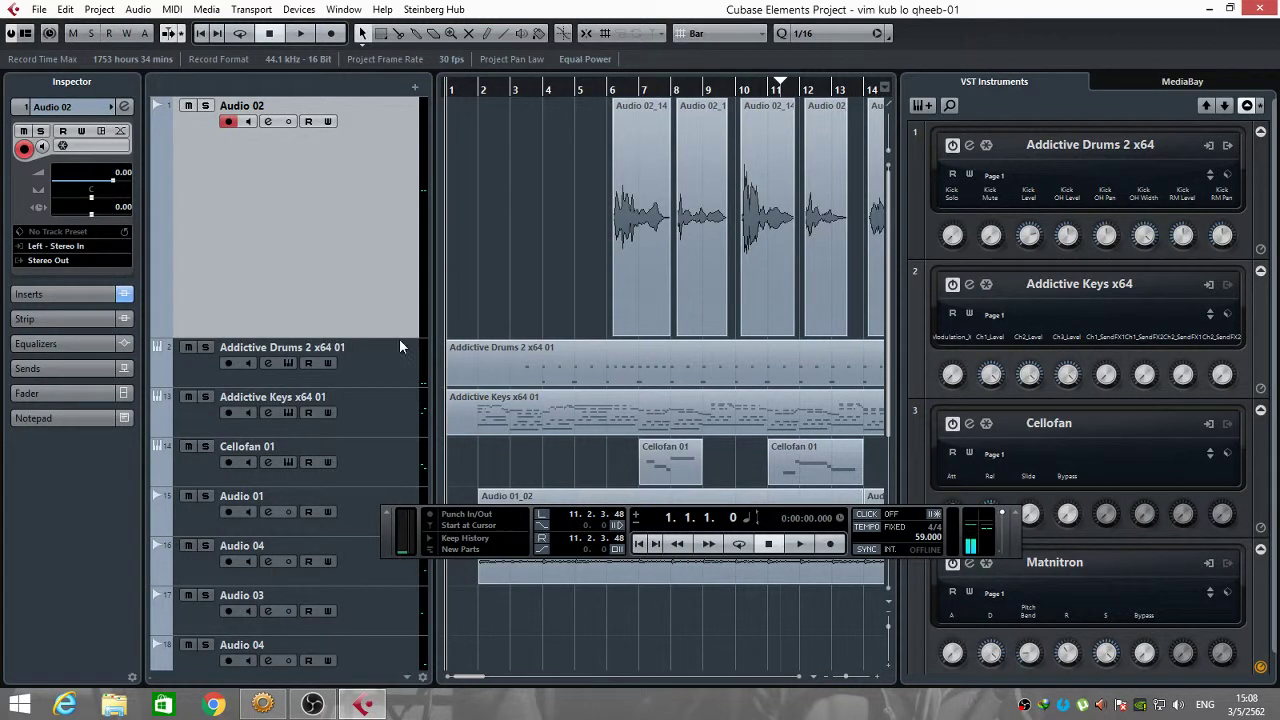
mouse_move(399, 338)
left_mouse_down()
mouse_move(400, 368)
mouse_move(400, 354)
left_mouse_up()
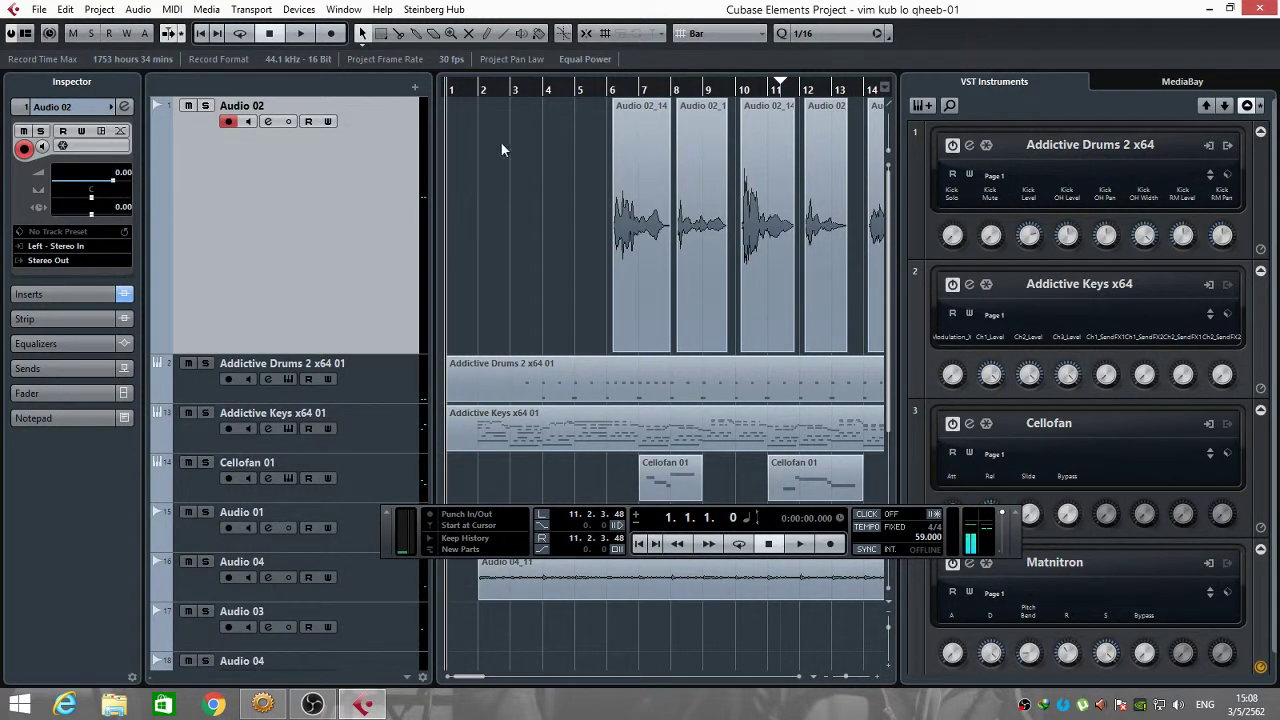
Hide the Transport panel and return to the beginning of the arrangement.
left_click_drag(516, 183, 970, 235)
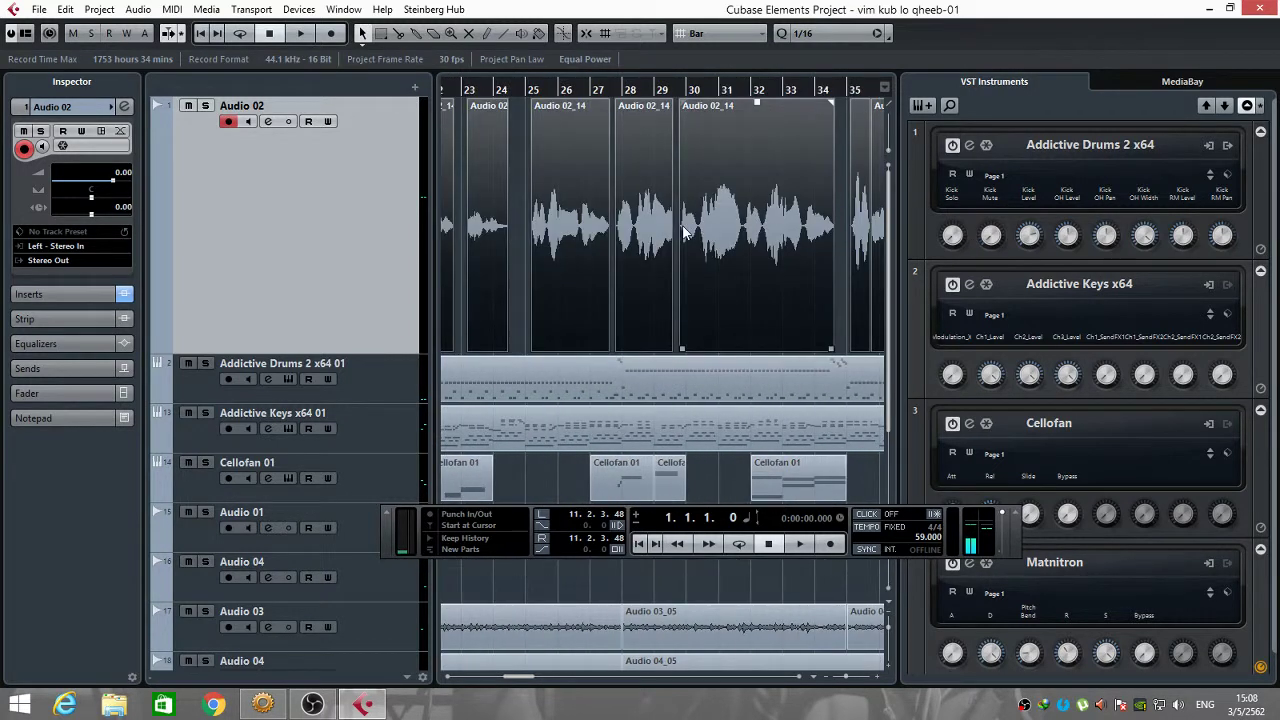
left_click(683, 226)
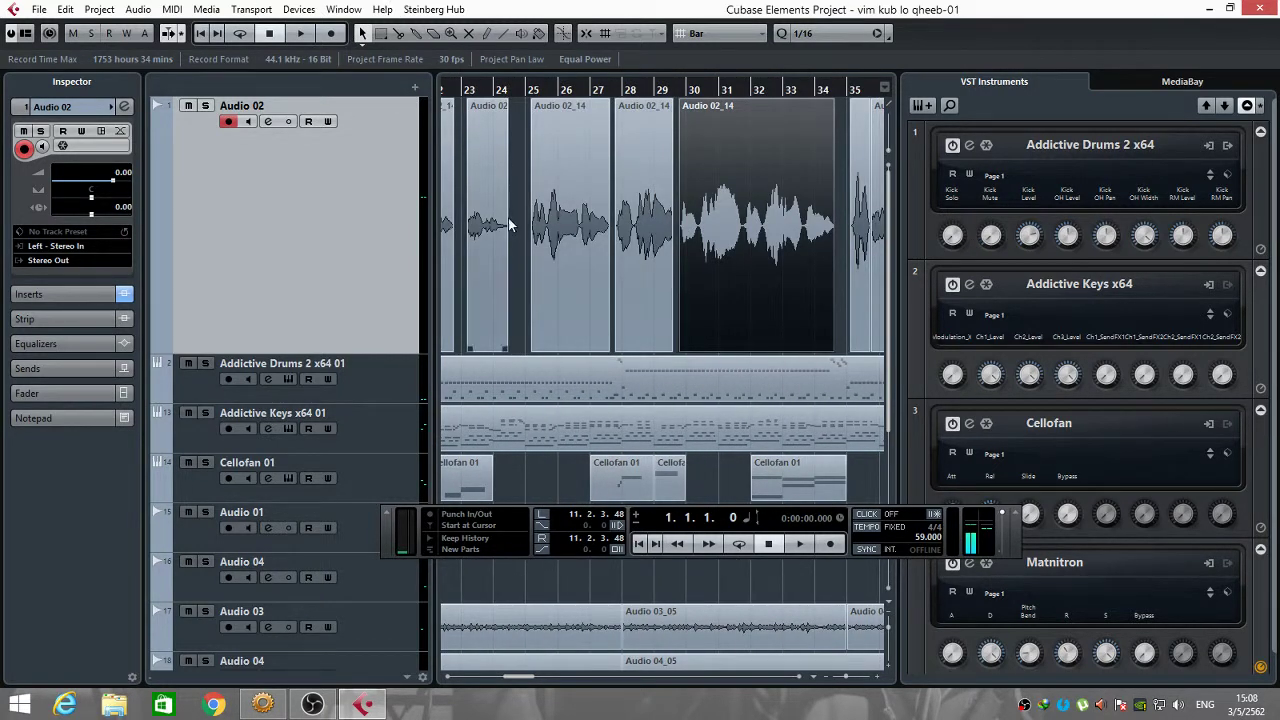
key("F2")
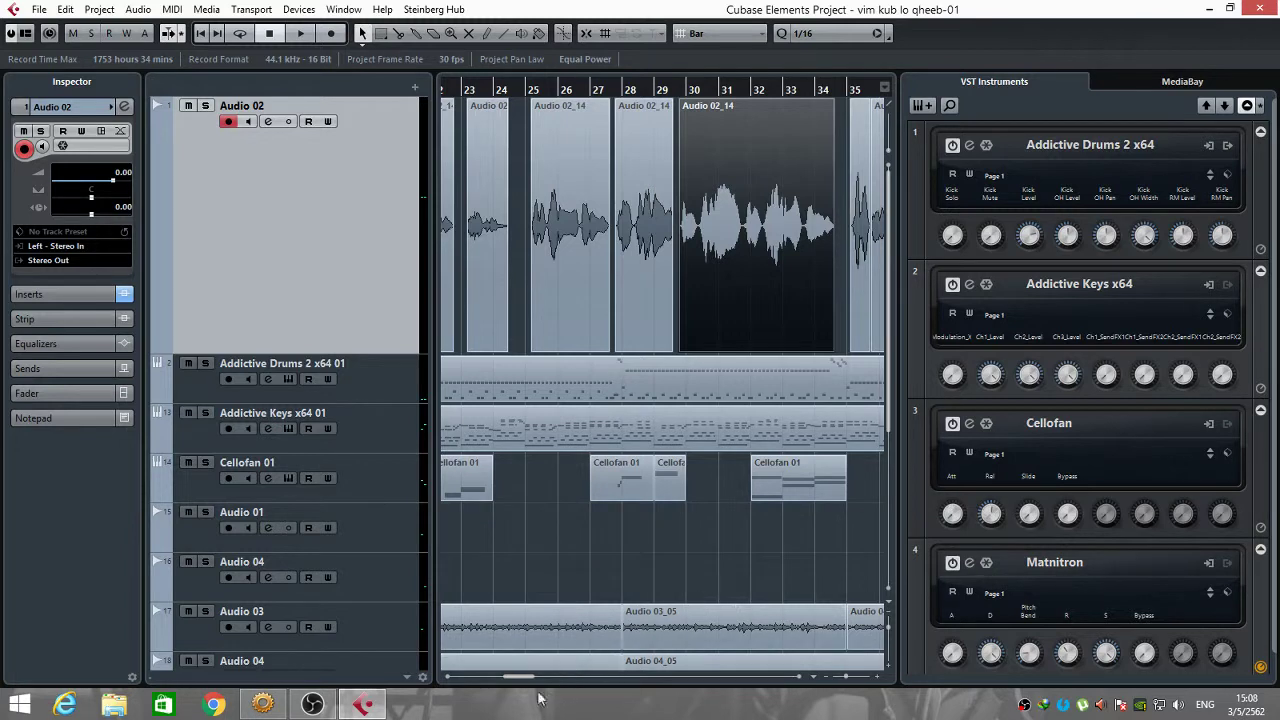
left_click_drag(516, 678, 455, 680)
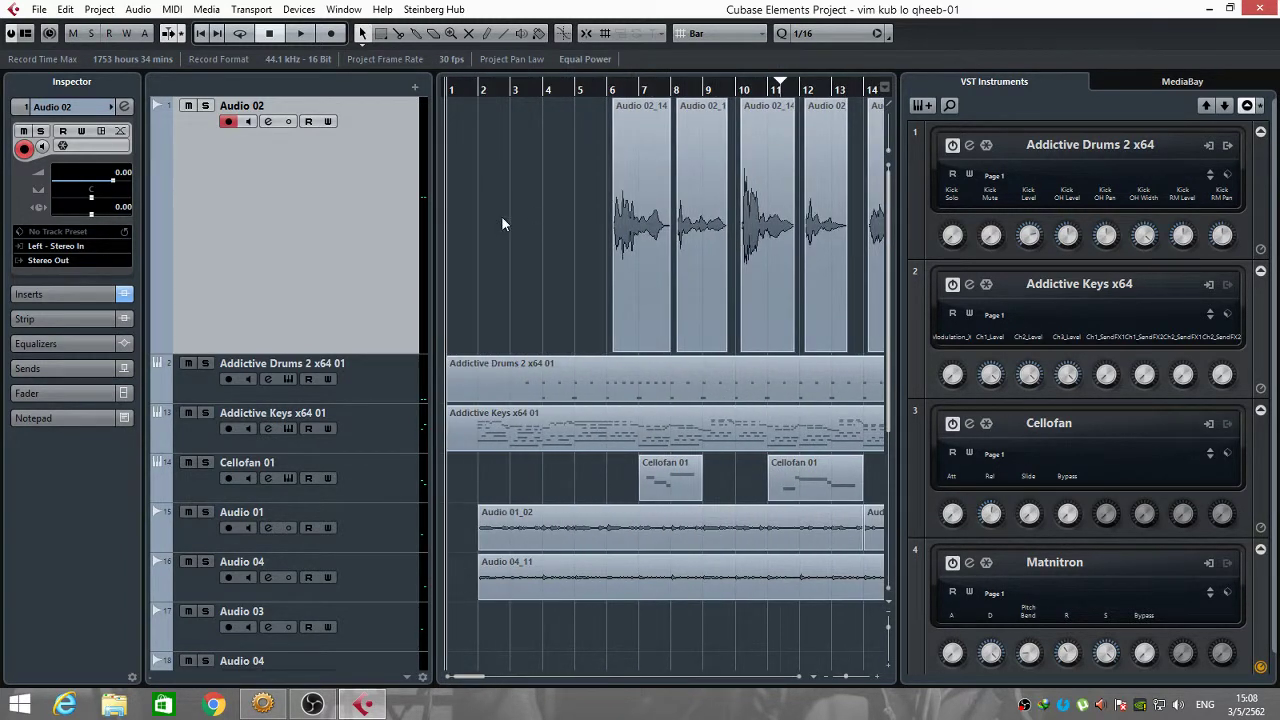
Solo the Audio 02 track and look over its clips through to the end of the song.
left_click(205, 106)
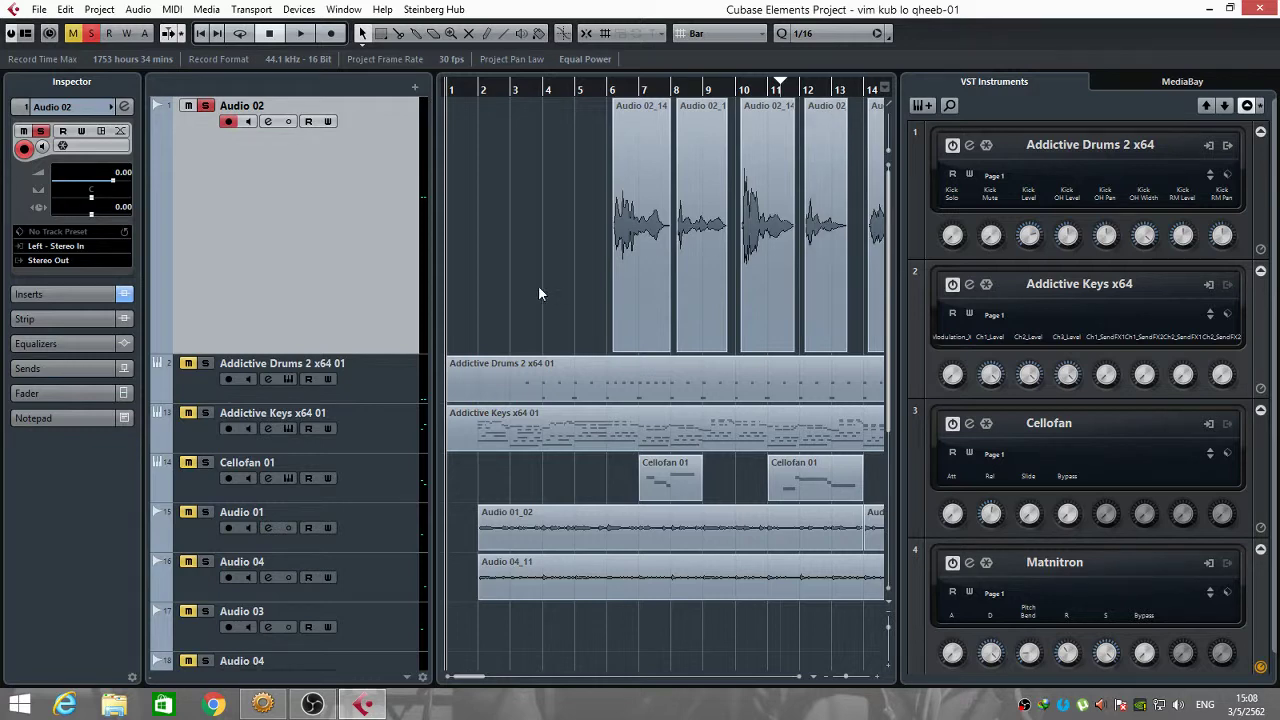
scroll(491, 216, "right", 15)
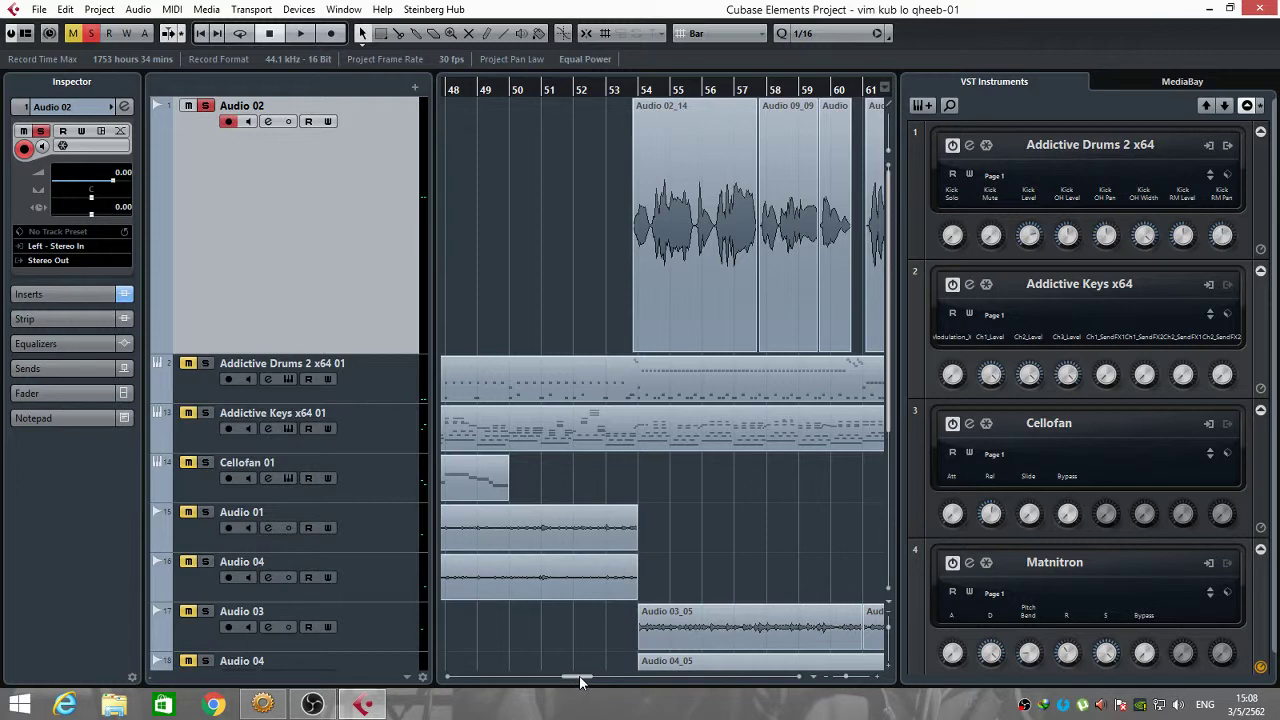
left_click_drag(580, 681, 626, 681)
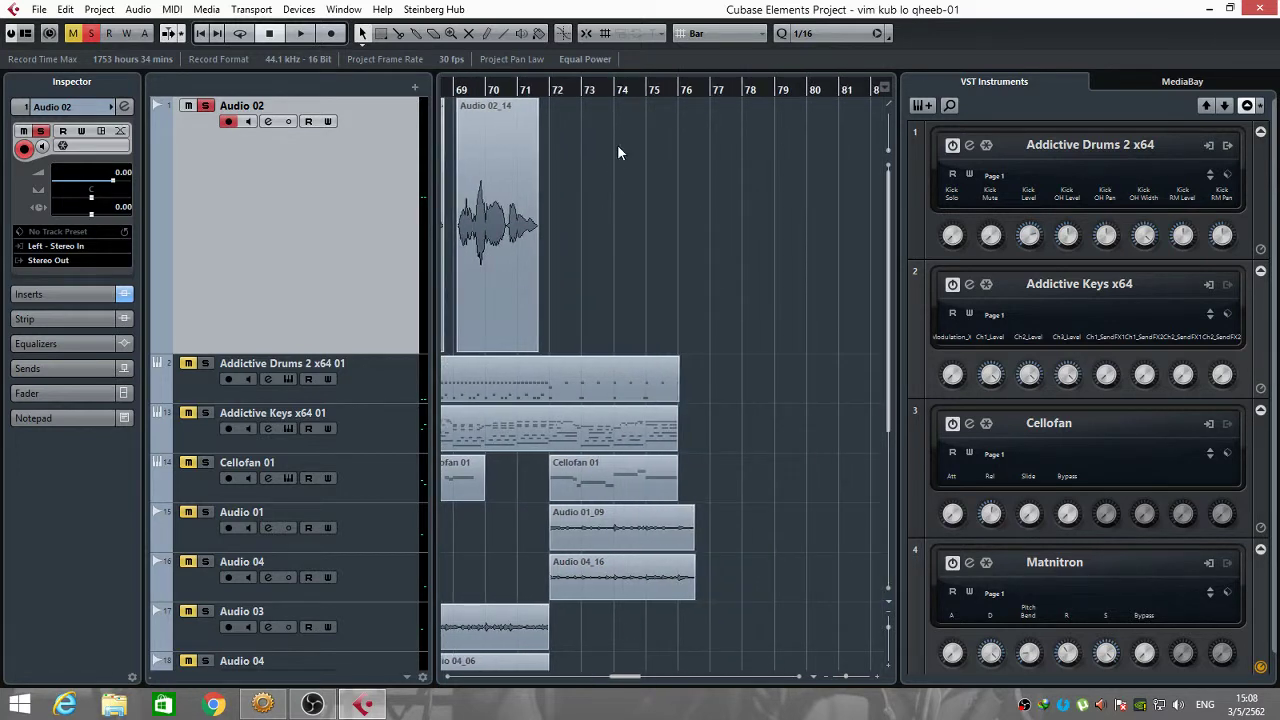
left_click_drag(699, 177, 224, 245)
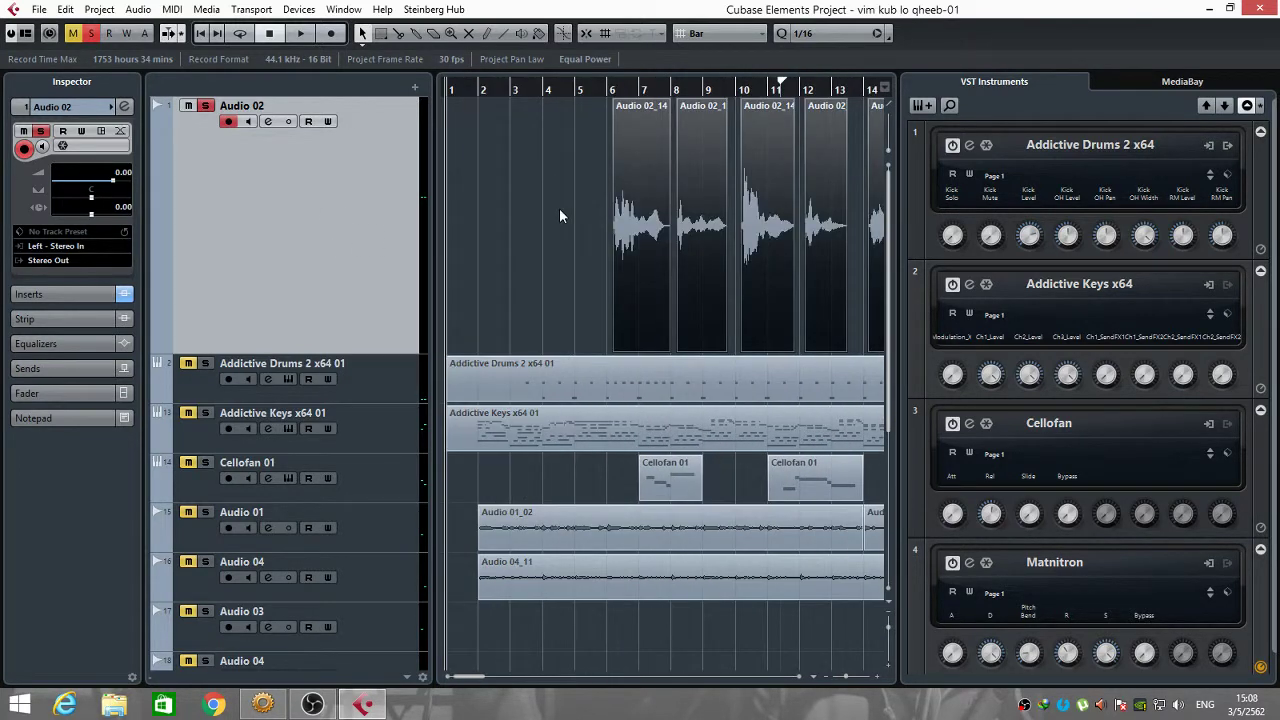
left_click(523, 206)
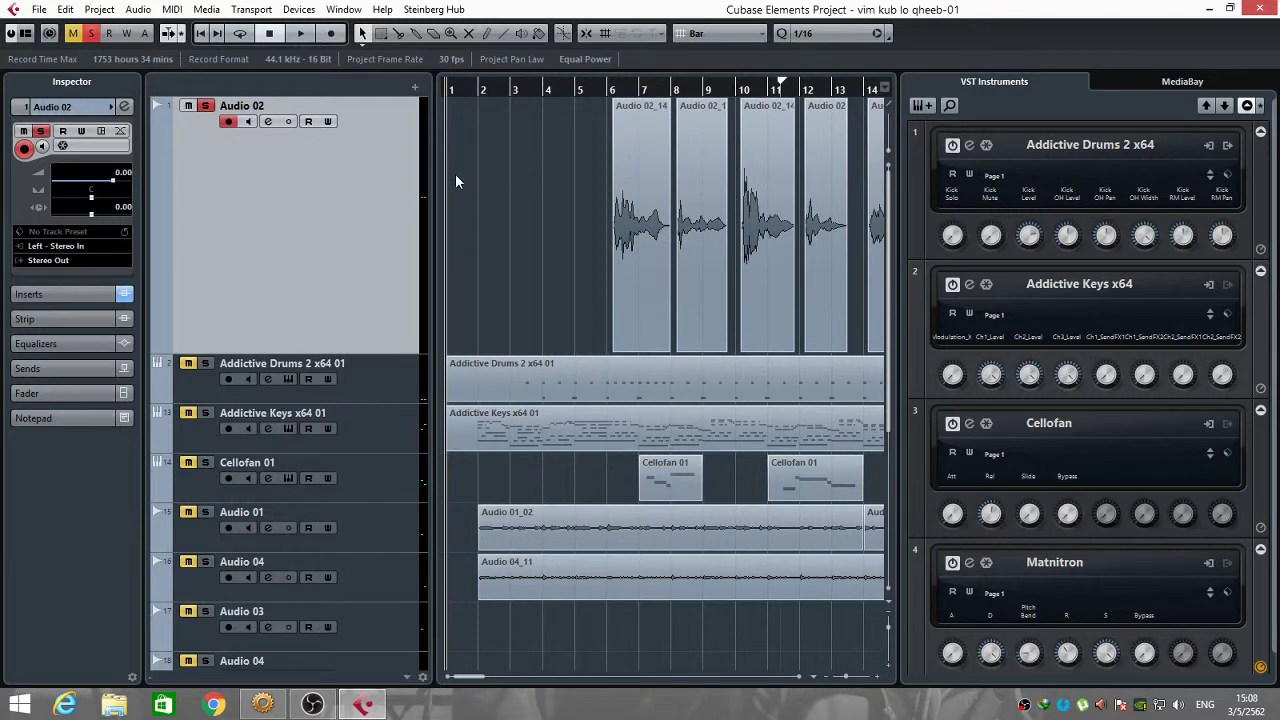
Bypass all inserts on the Audio 02 channel and place the playhead just before bar 6.
left_click(268, 121)
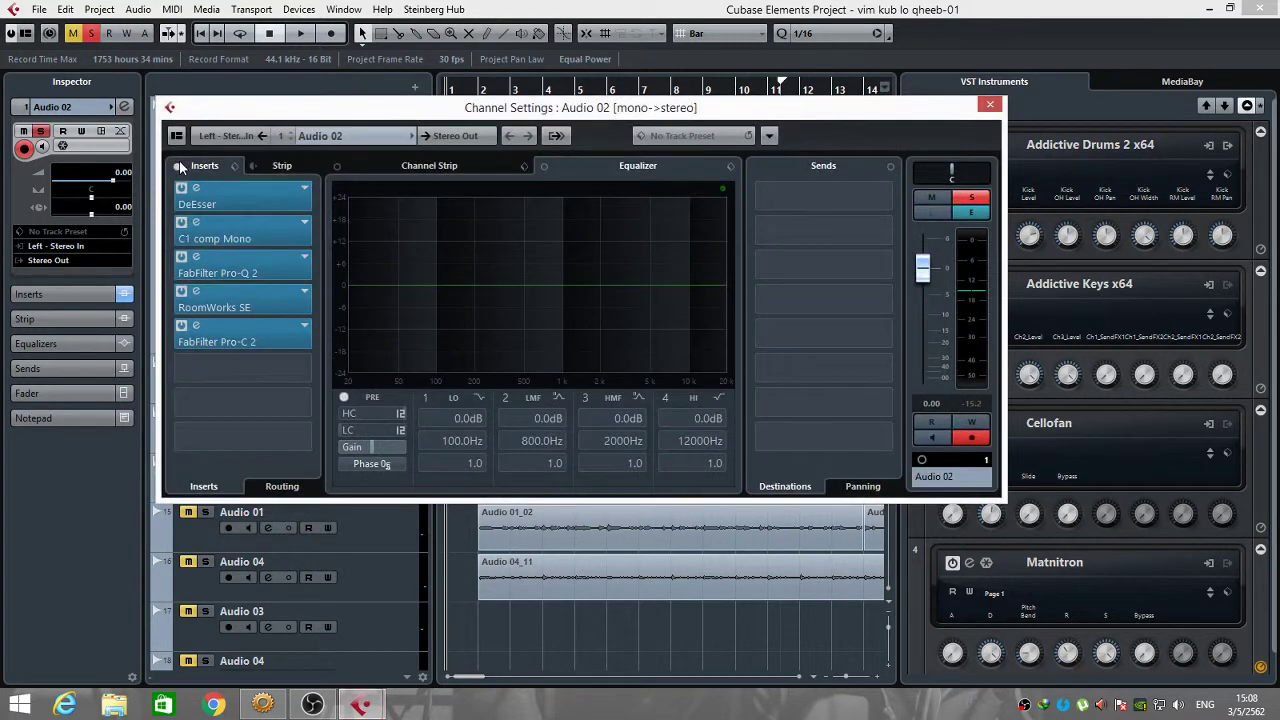
left_click_drag(435, 115, 376, 254)
left_click(609, 90)
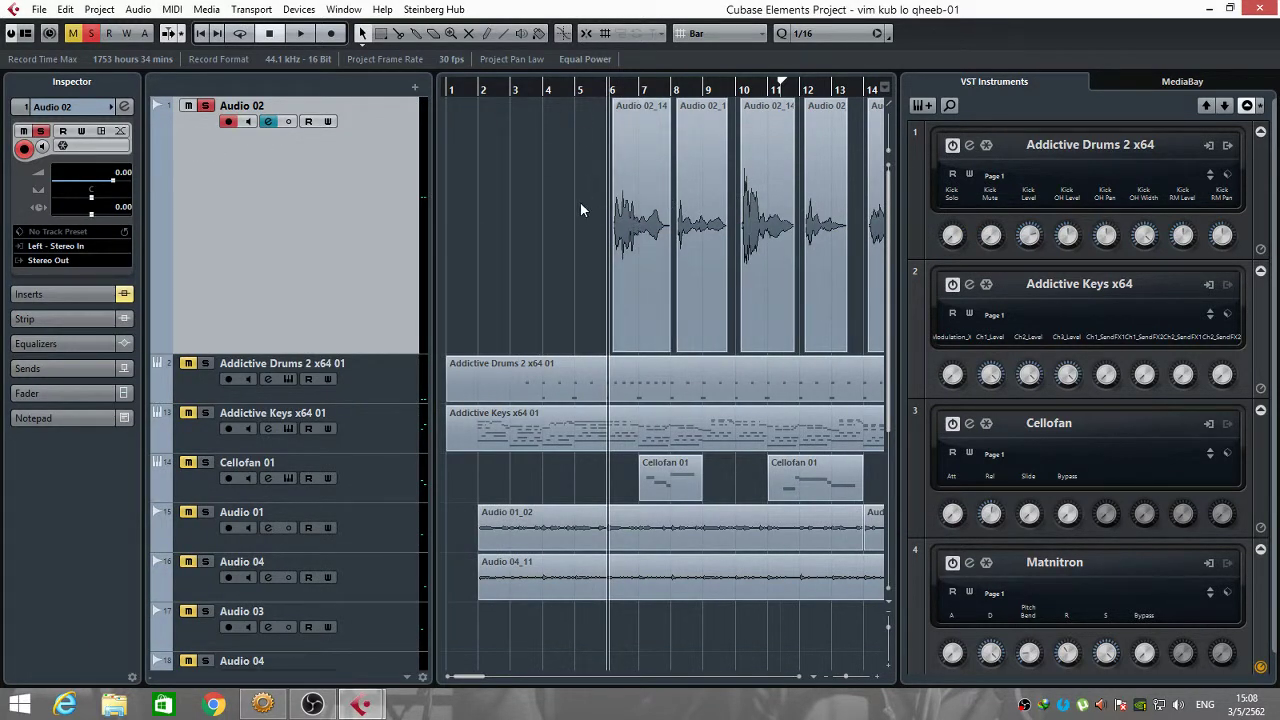
Play the soloed Audio 02 track from just before bar 6 to hear it without its inserts, then stop.
key("space")
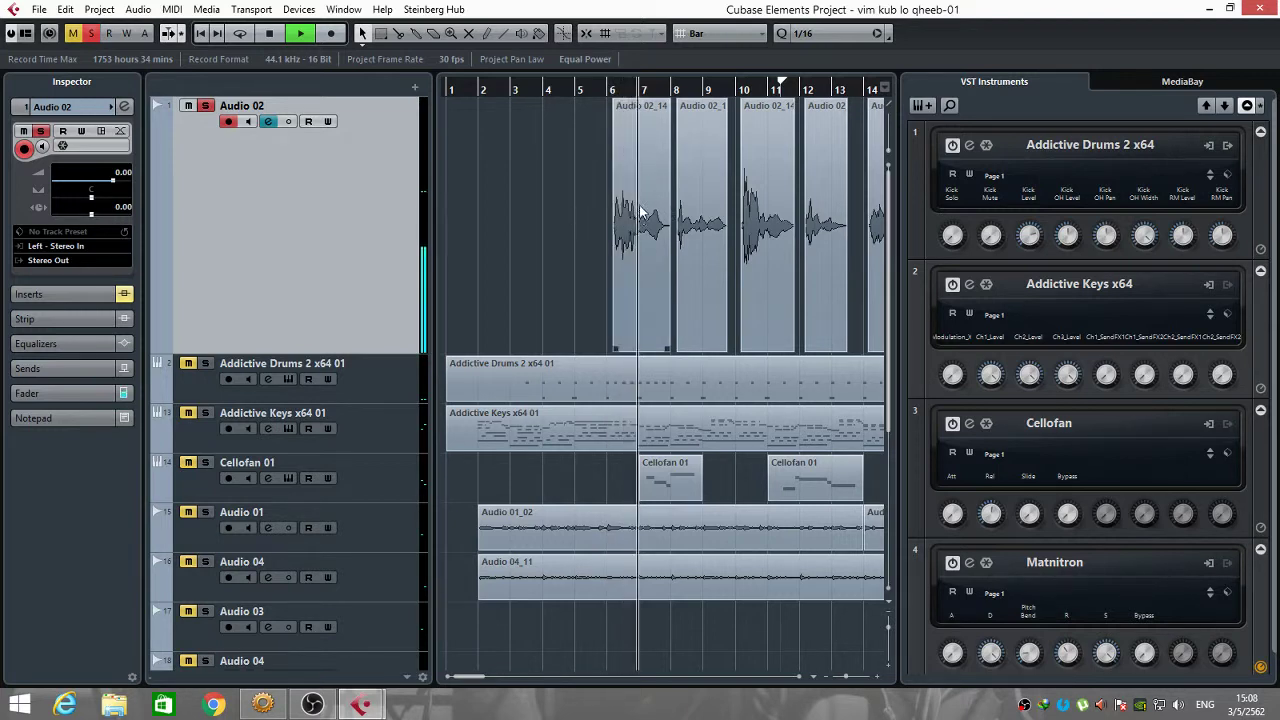
key("h")
key("h")
key("h")
key("h")
key("h")
key("h")
key("h")
key("h")
key("h")
key("g")
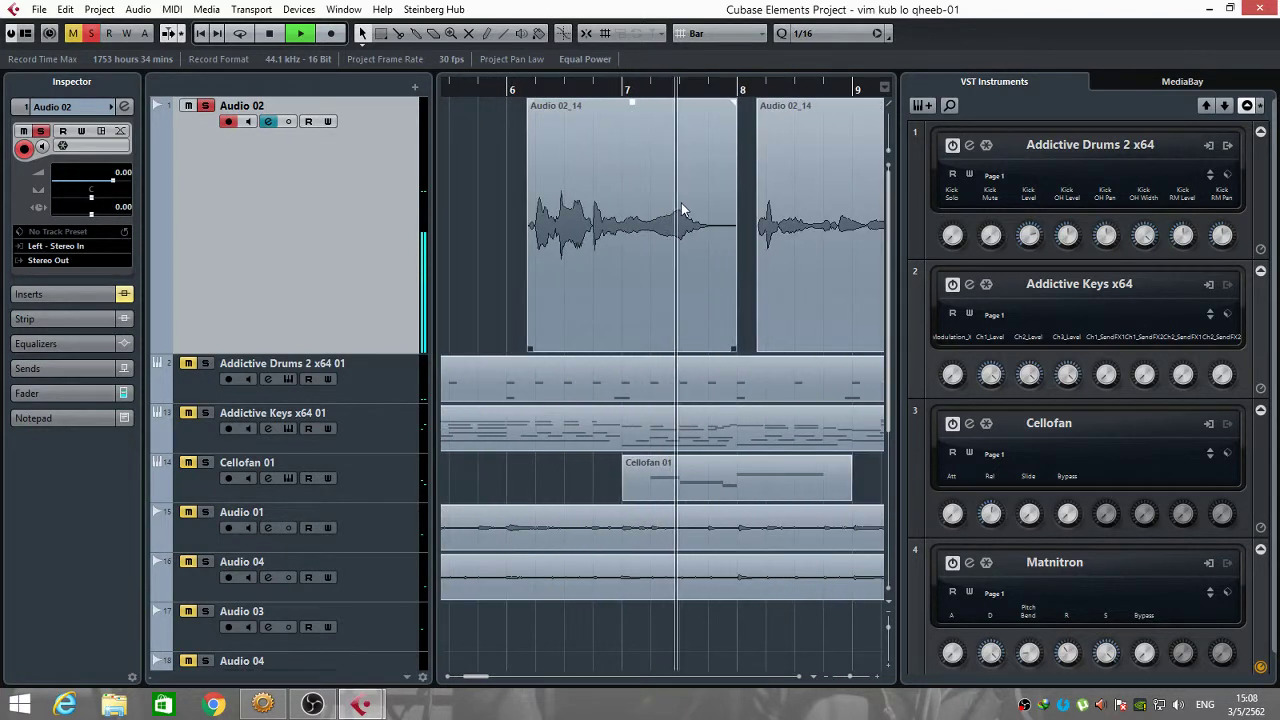
key("g")
key("g")
key("g")
key("g")
key("g")
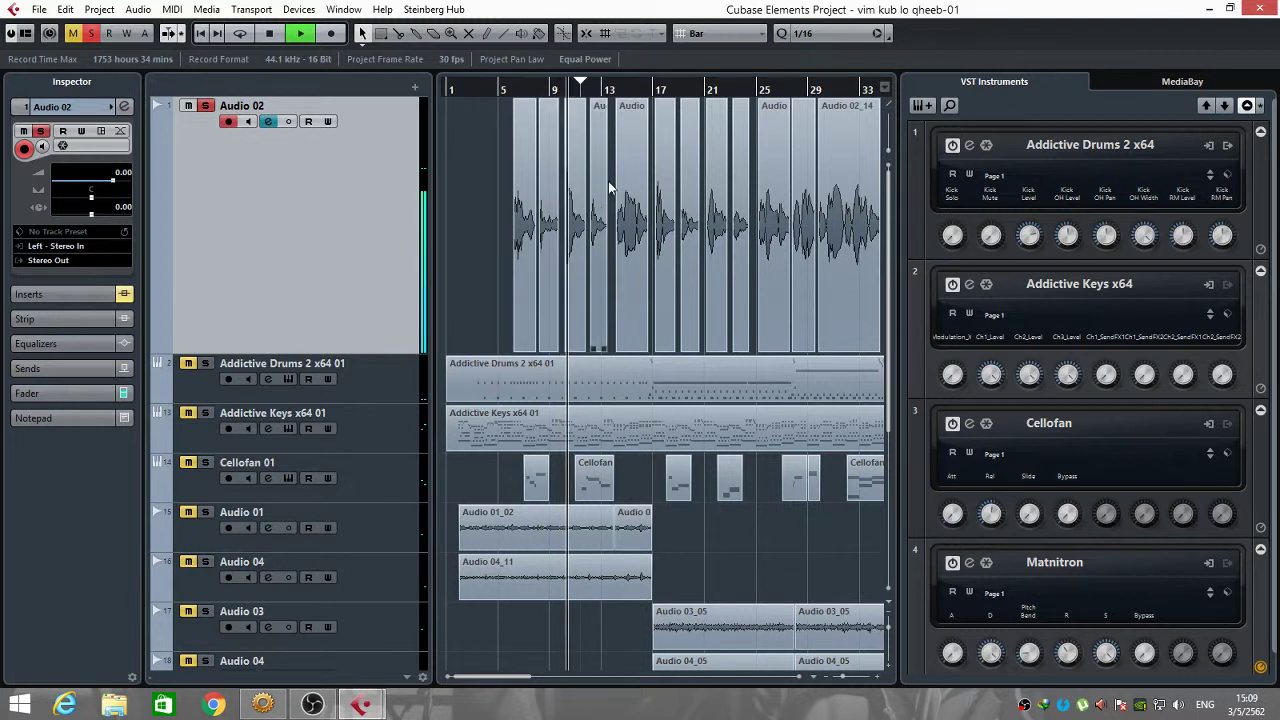
key("space")
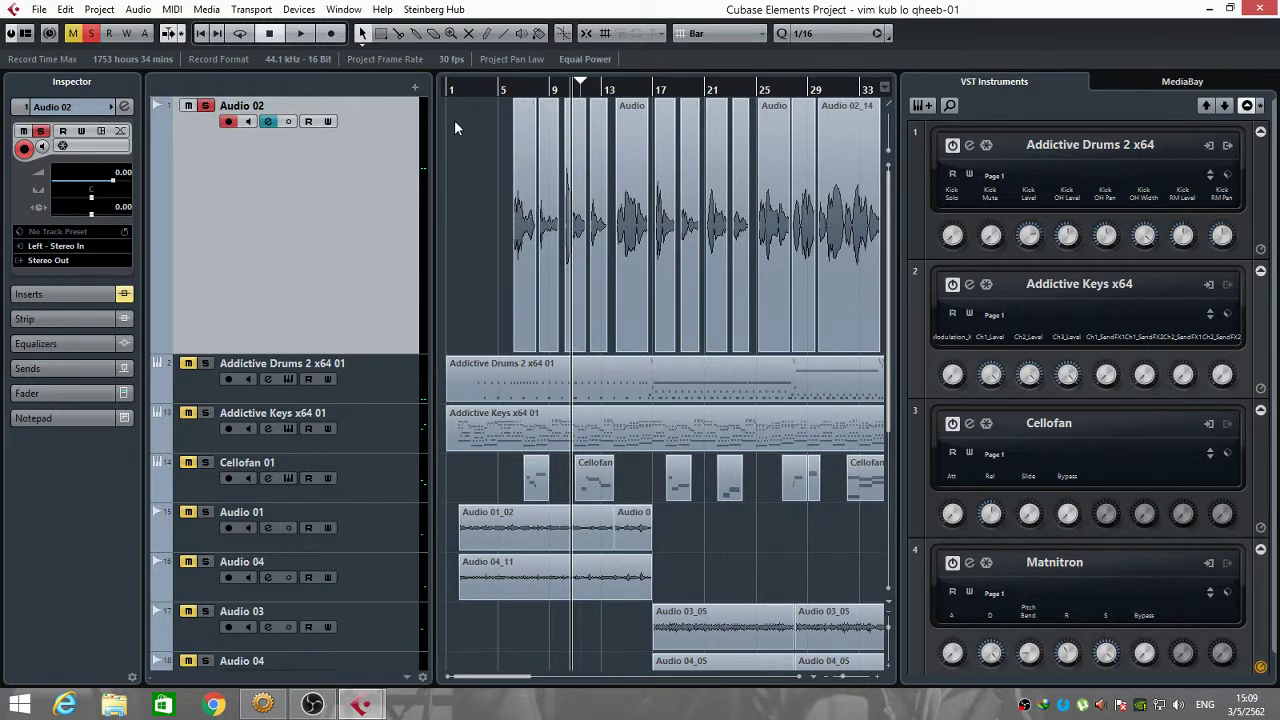
Lift the insert bypass on Audio 02 and leave only the C1 comp Mono insert active.
left_click(495, 98)
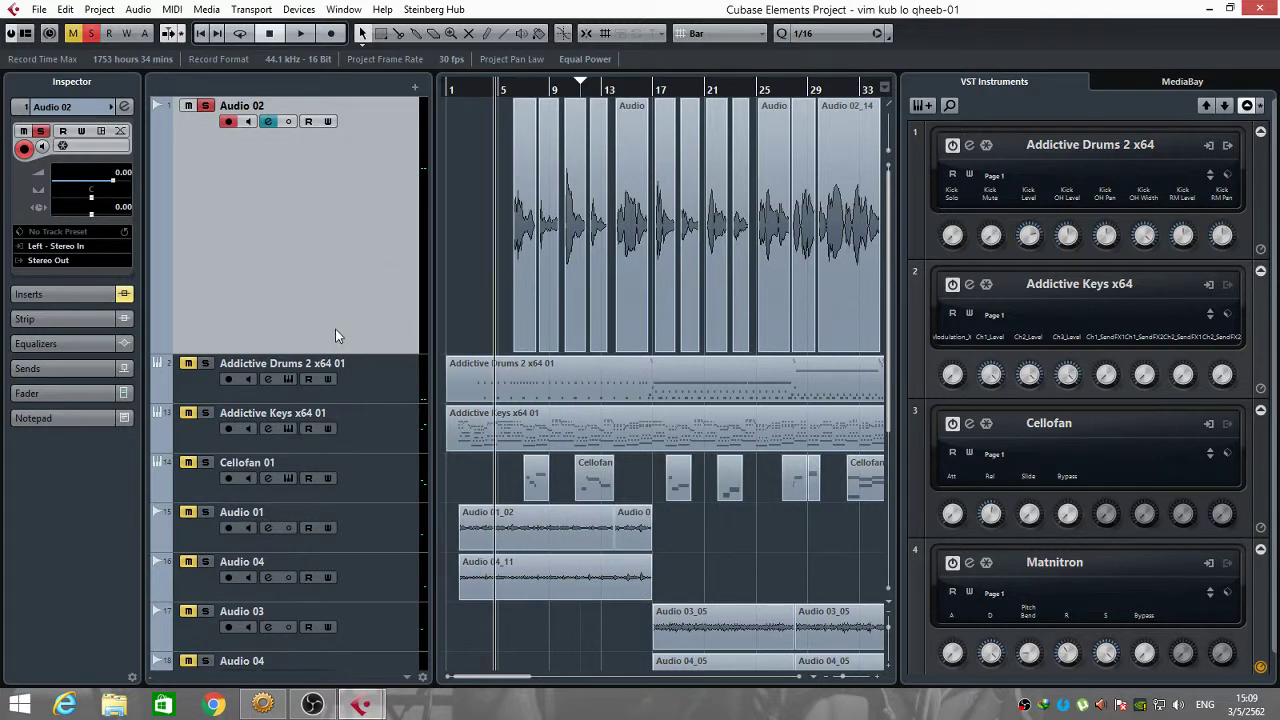
left_click(270, 121)
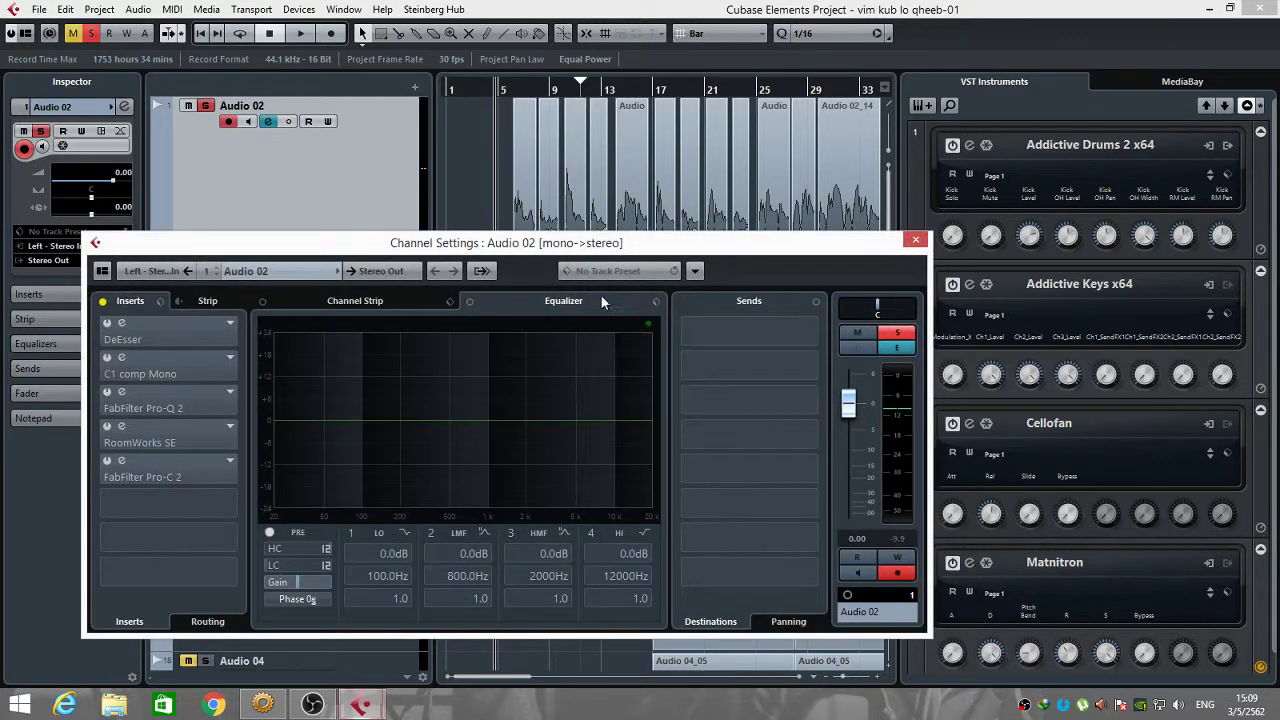
left_click_drag(626, 237, 769, 176)
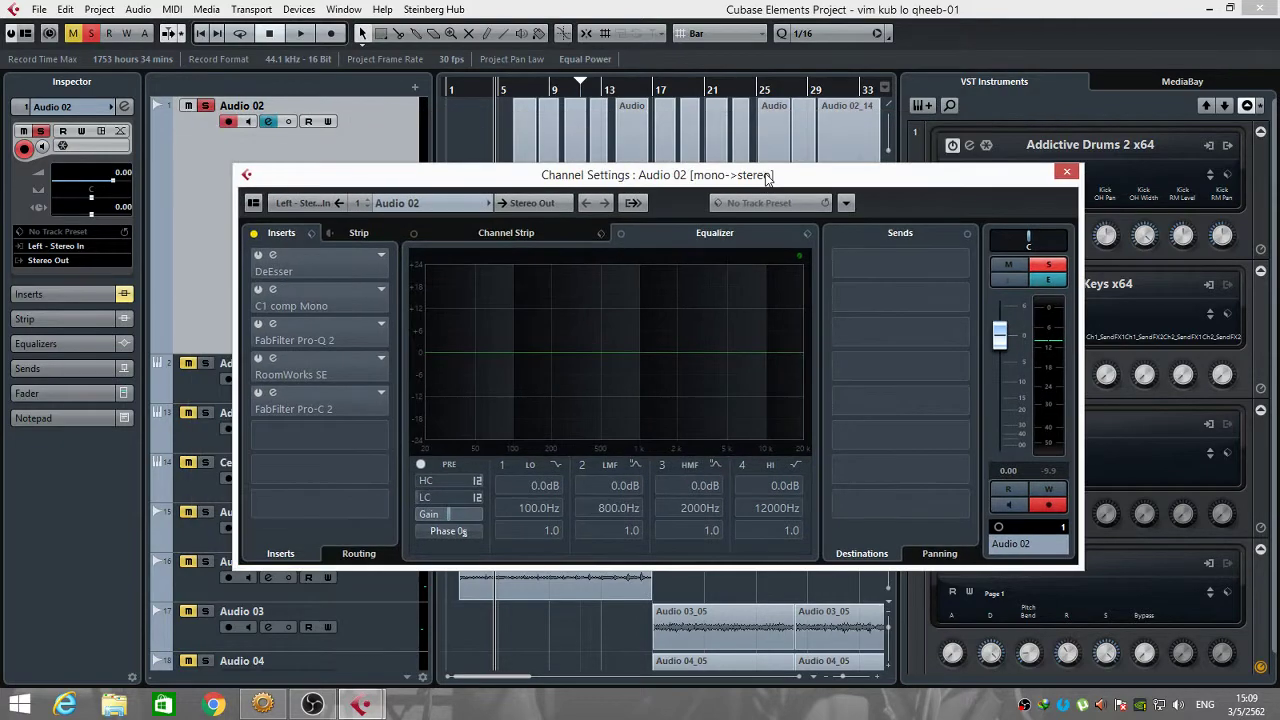
left_click_drag(352, 183, 454, 216)
left_click(357, 327)
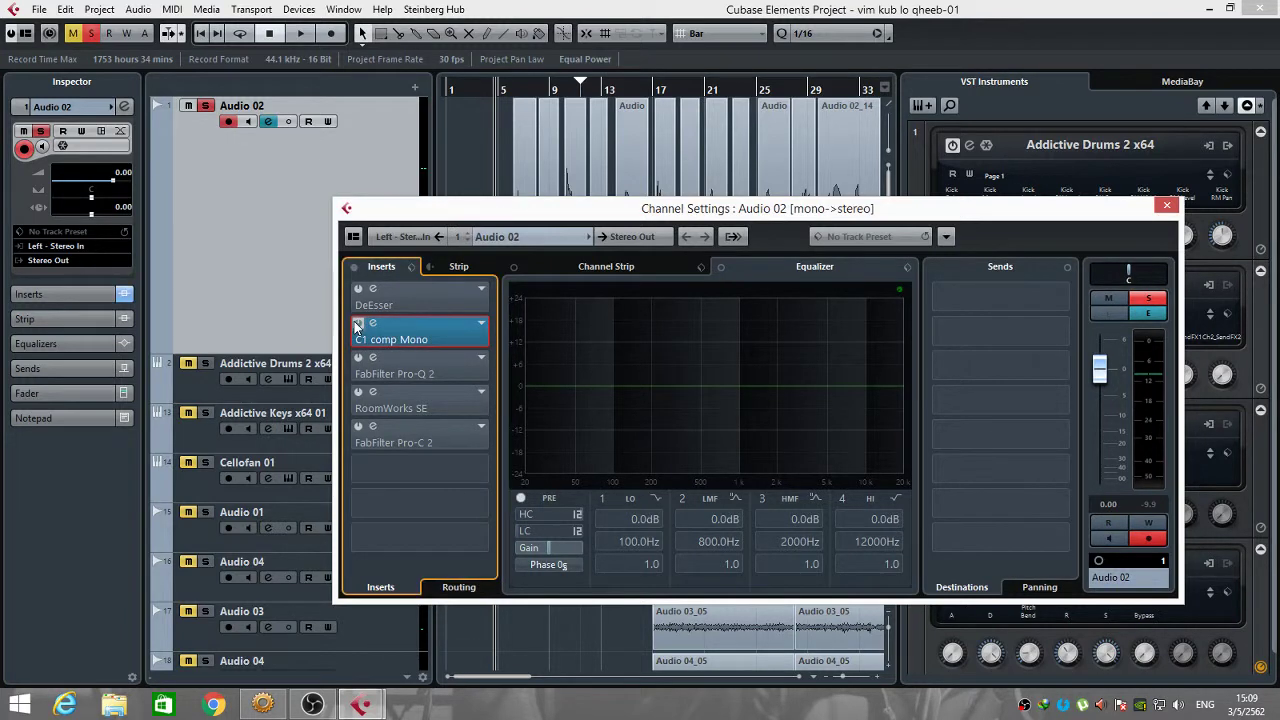
Open the C1 comp Mono editor, close the channel settings, and move the editor clear of the Audio 02 clips.
left_click(421, 342)
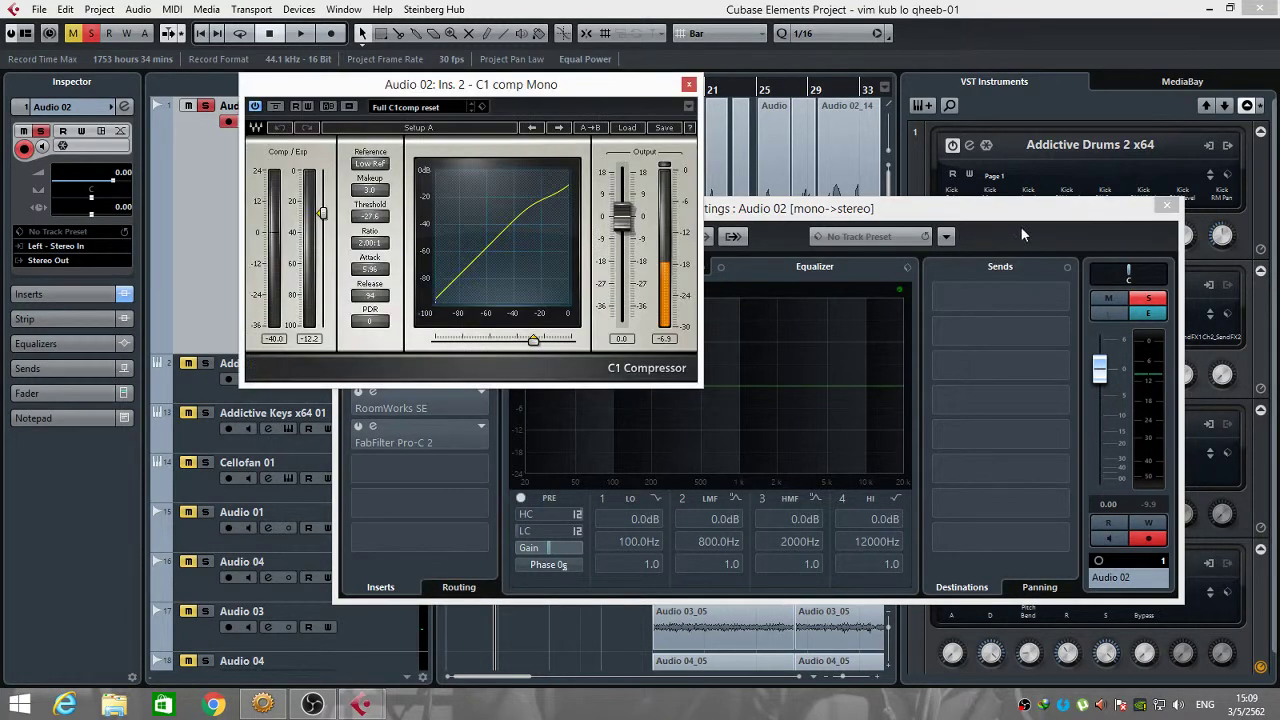
left_click(1166, 206)
left_click_drag(458, 86, 1003, 370)
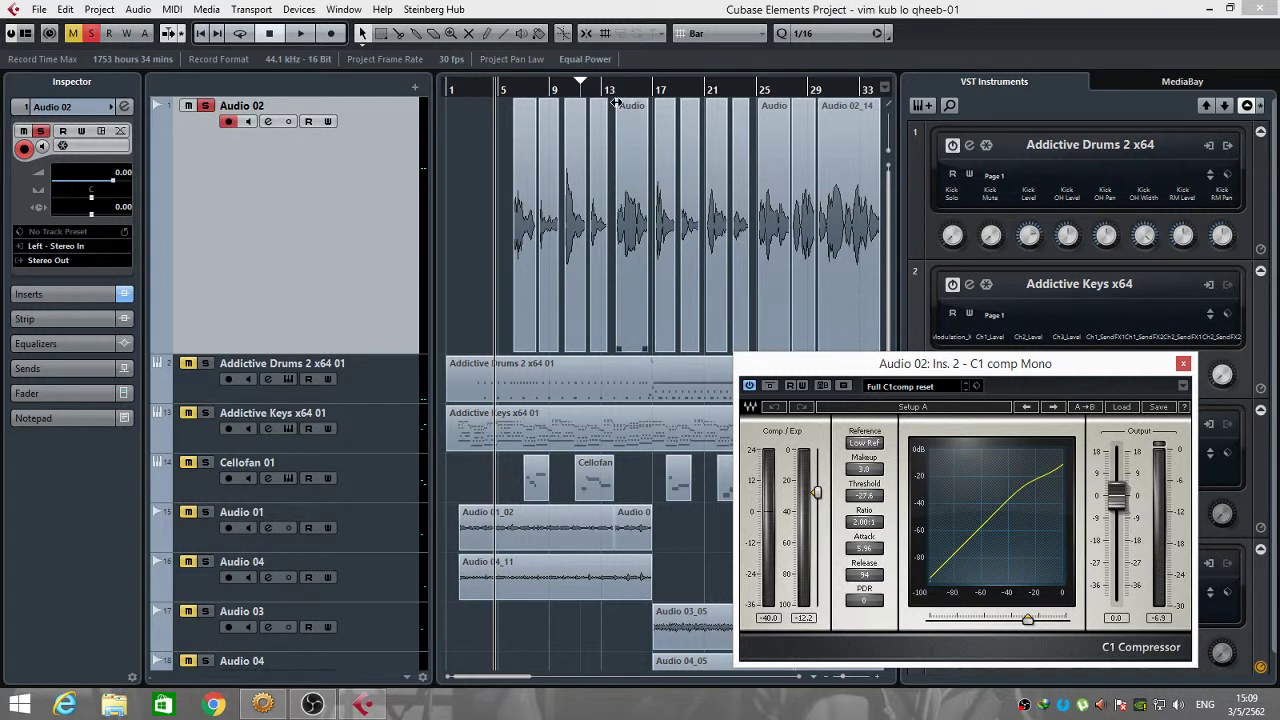
Play Audio 02 from about bar 5 and bypass the C1 compressor during playback to compare the sound.
left_click(504, 94)
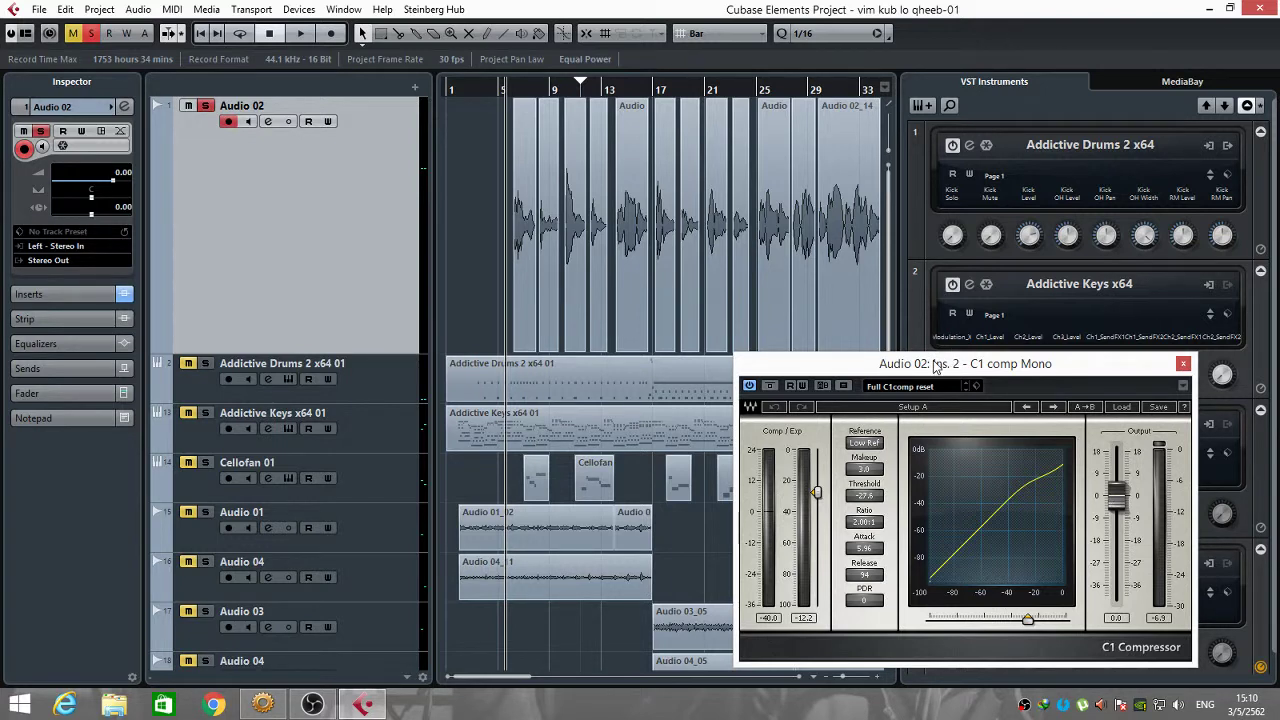
mouse_move(829, 366)
left_mouse_down()
mouse_move(785, 354)
mouse_move(821, 352)
left_mouse_up()
key("space")
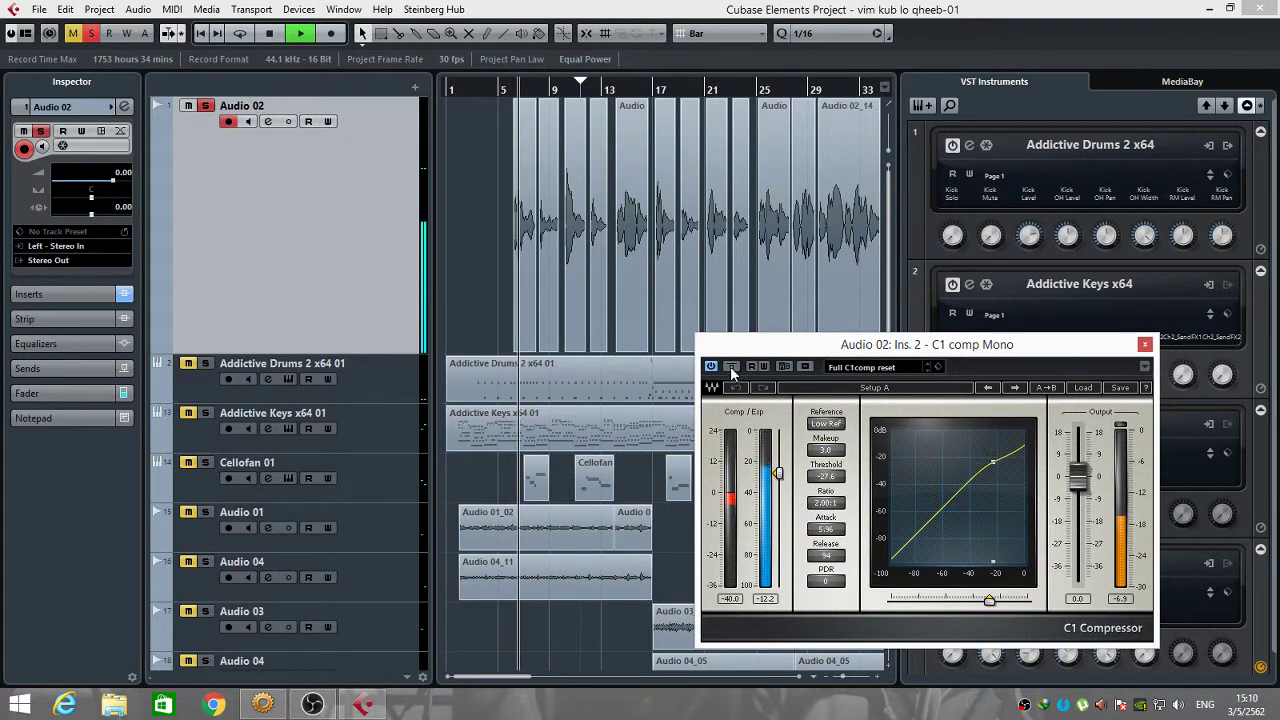
left_click_drag(740, 345, 757, 309)
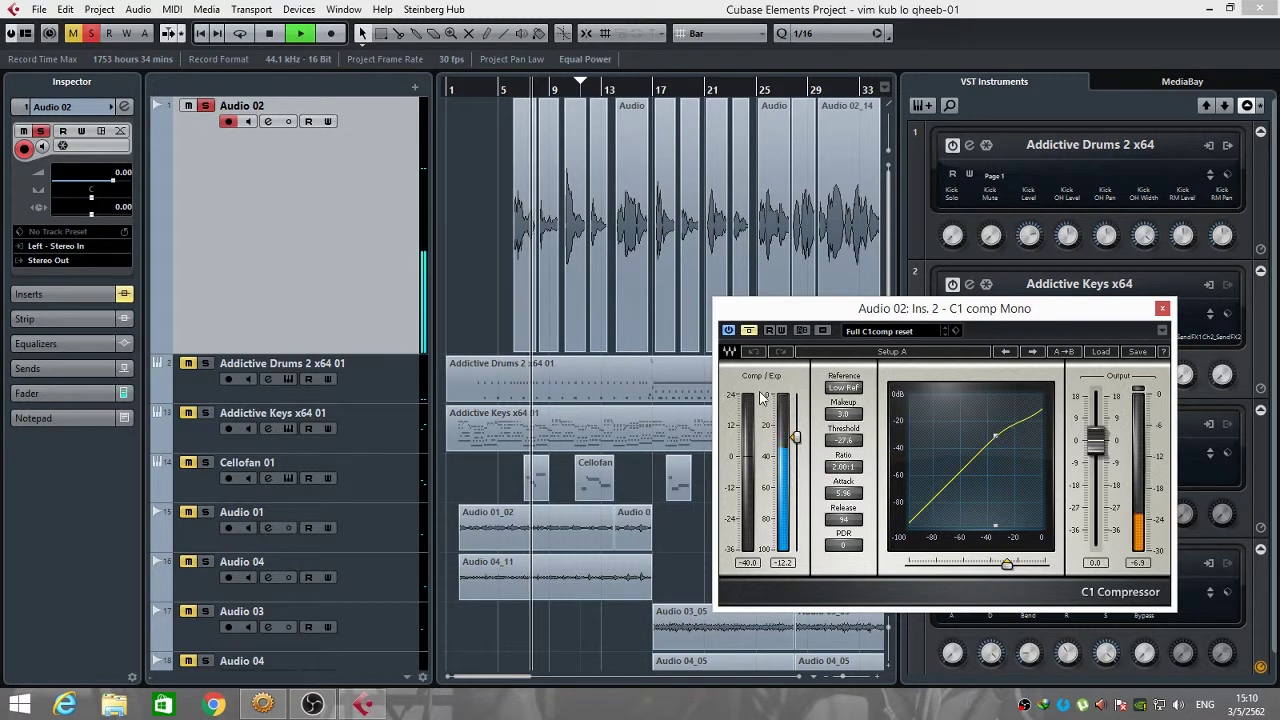
key("space")
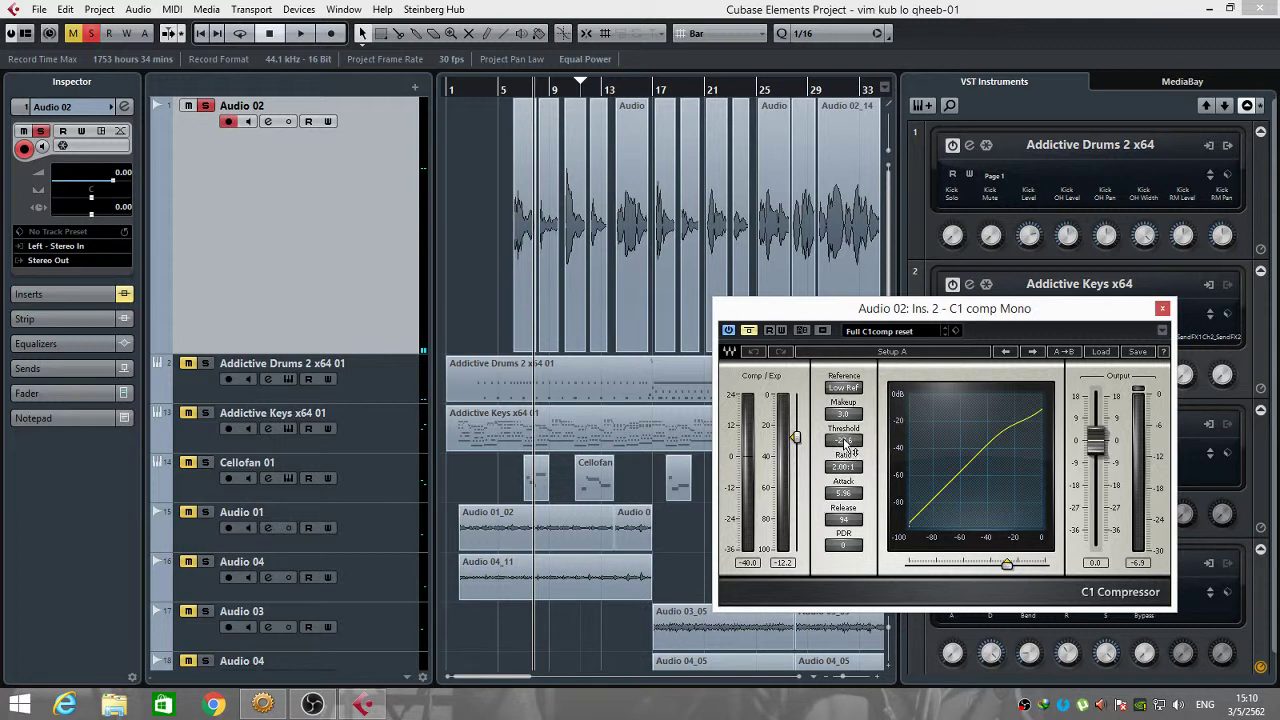
Play the first Audio 02 clip from its start with the C1 compressor bypassed, then stop partway through bar 7.
left_click(514, 90)
key("h")
key("h")
key("h")
key("h")
key("h")
key("h")
key("h")
key("h")
key("h")
key("h")
key("h")
key("h")
key("h")
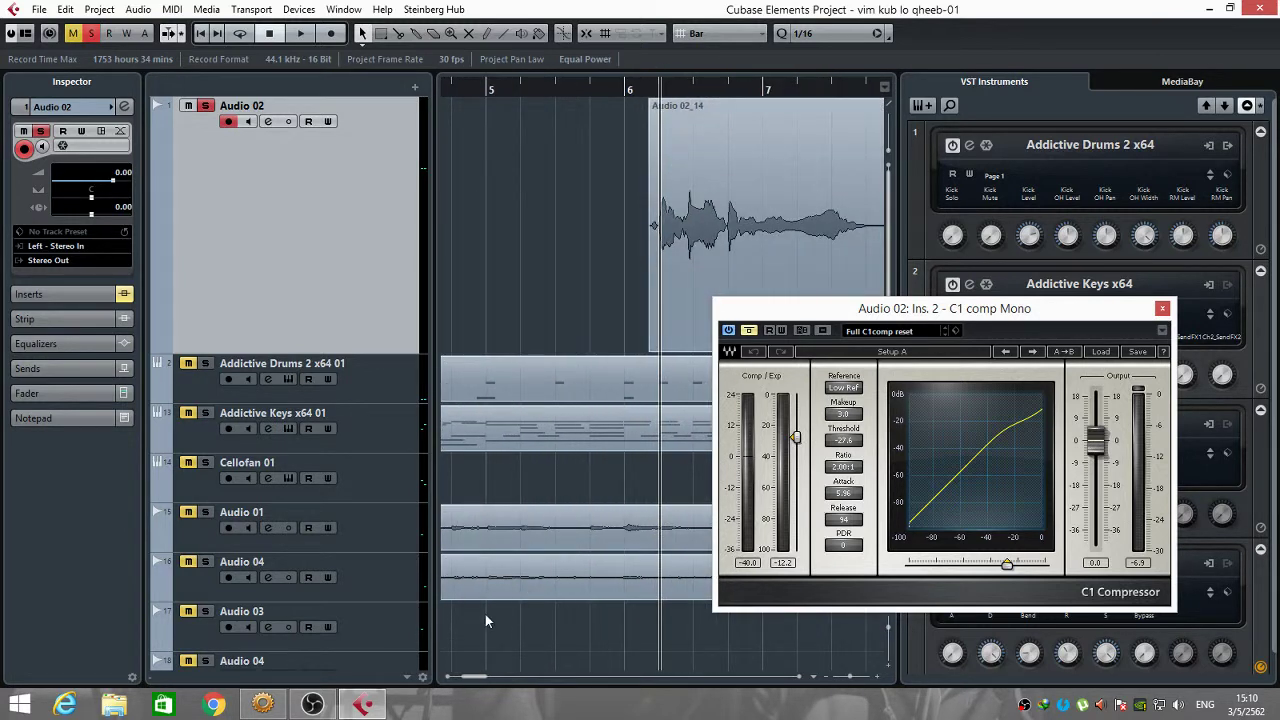
left_click_drag(474, 678, 478, 678)
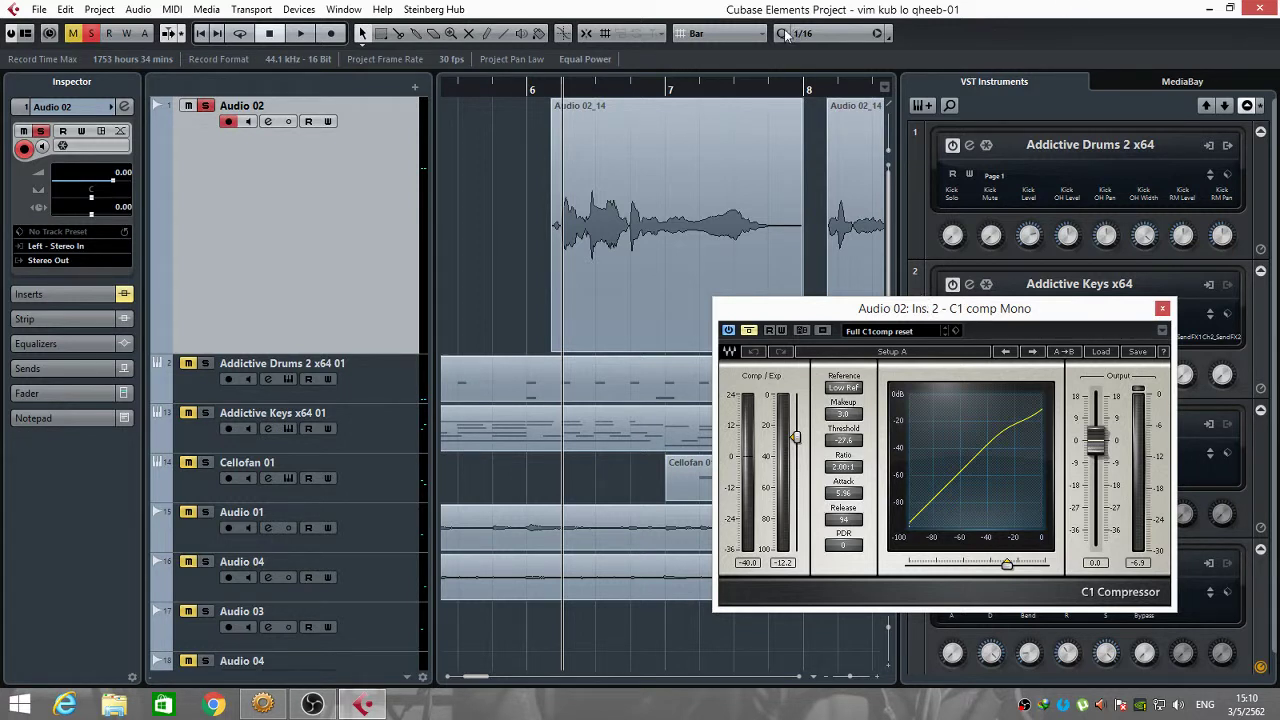
left_click(543, 92)
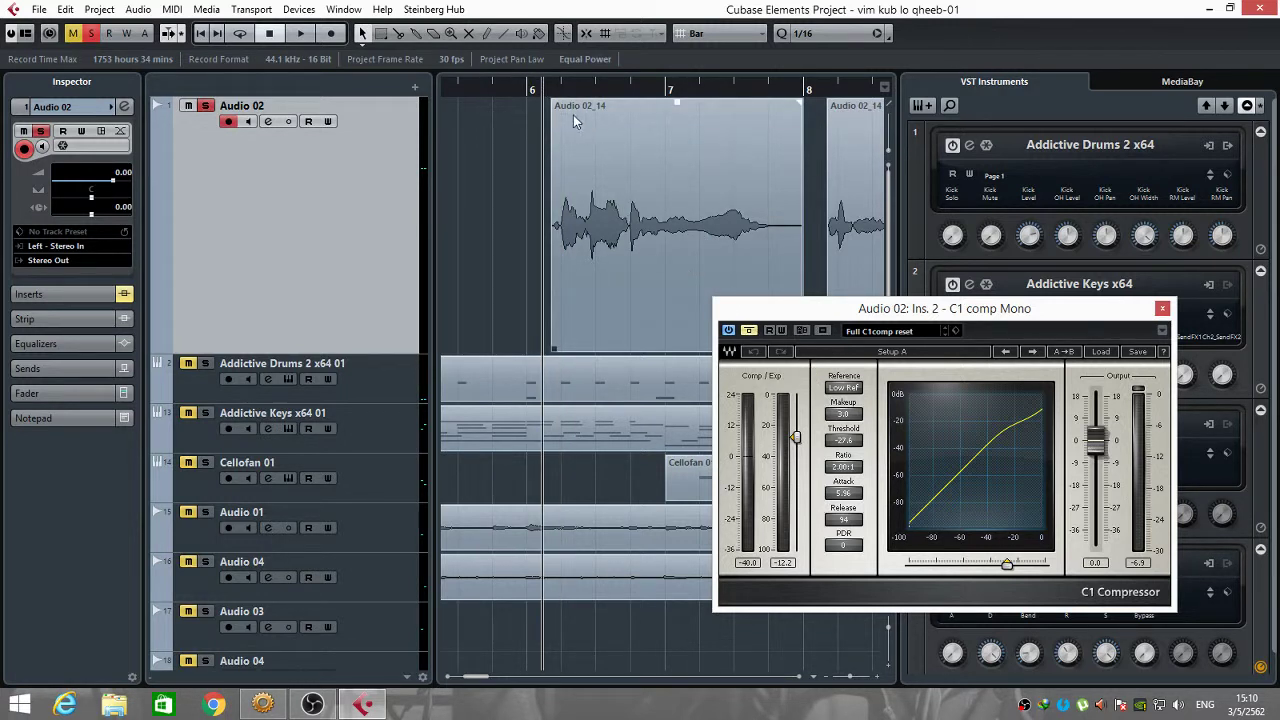
left_click(554, 91)
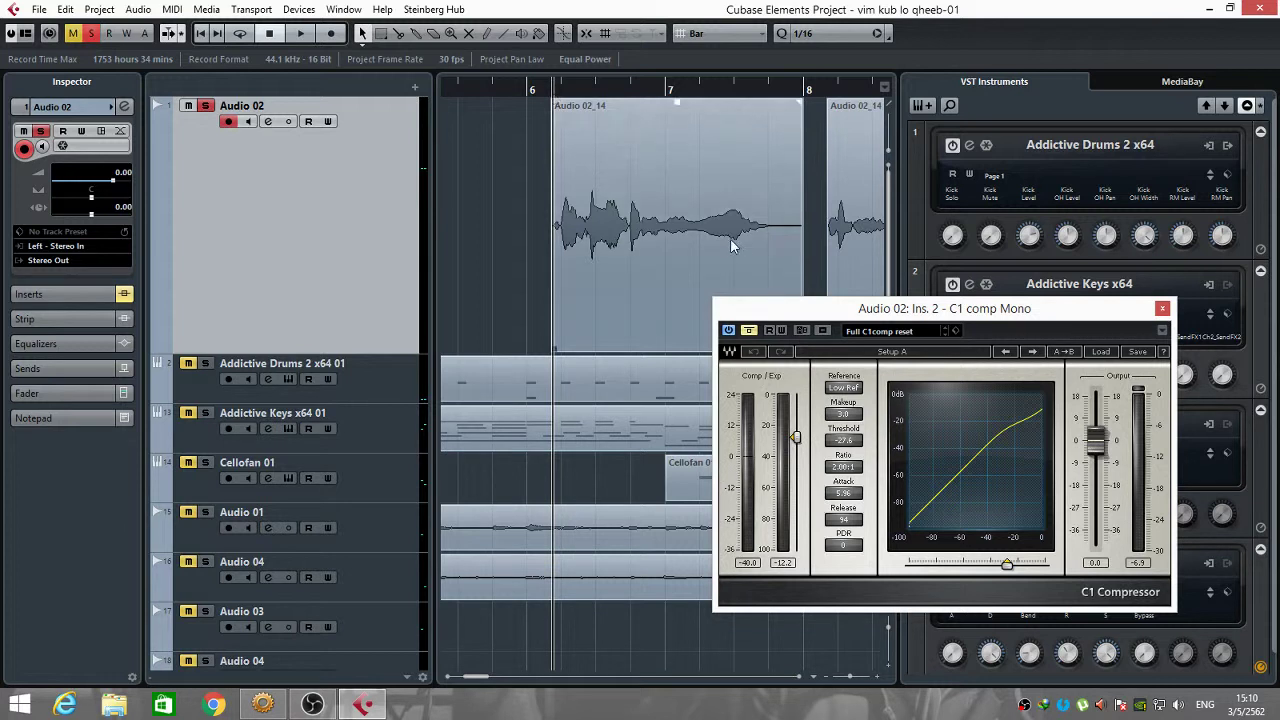
key("space")
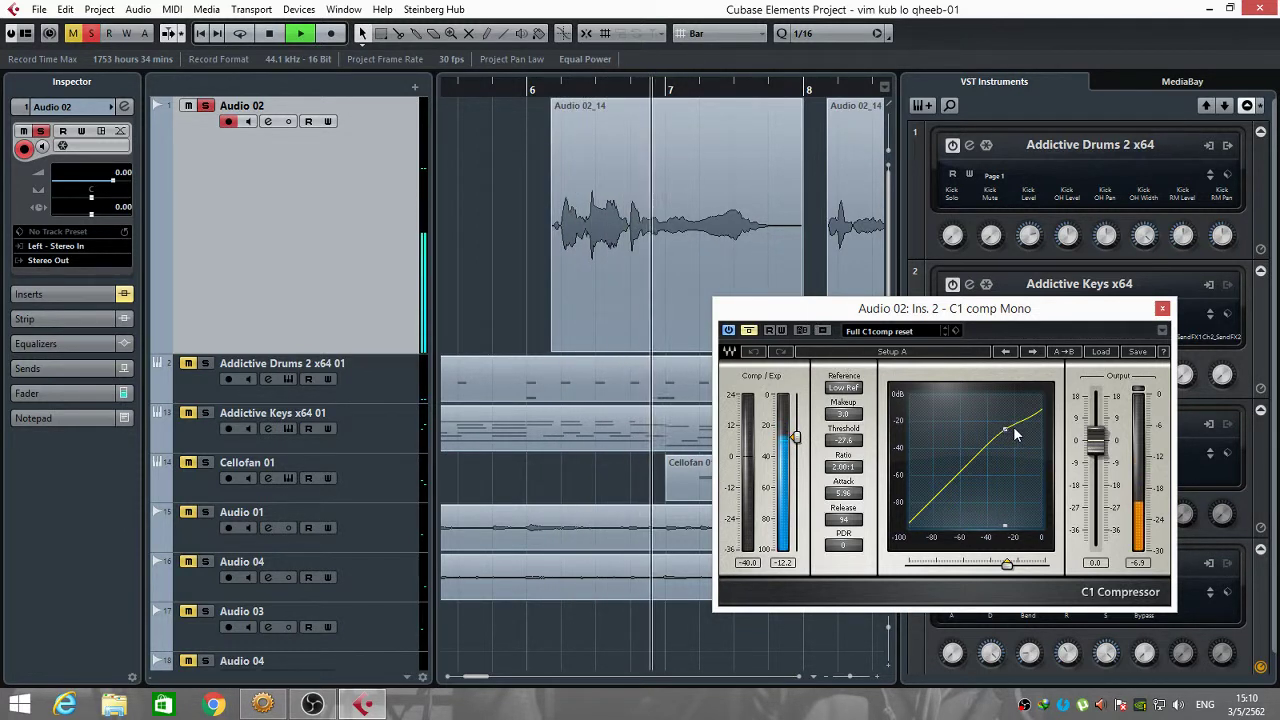
key("space")
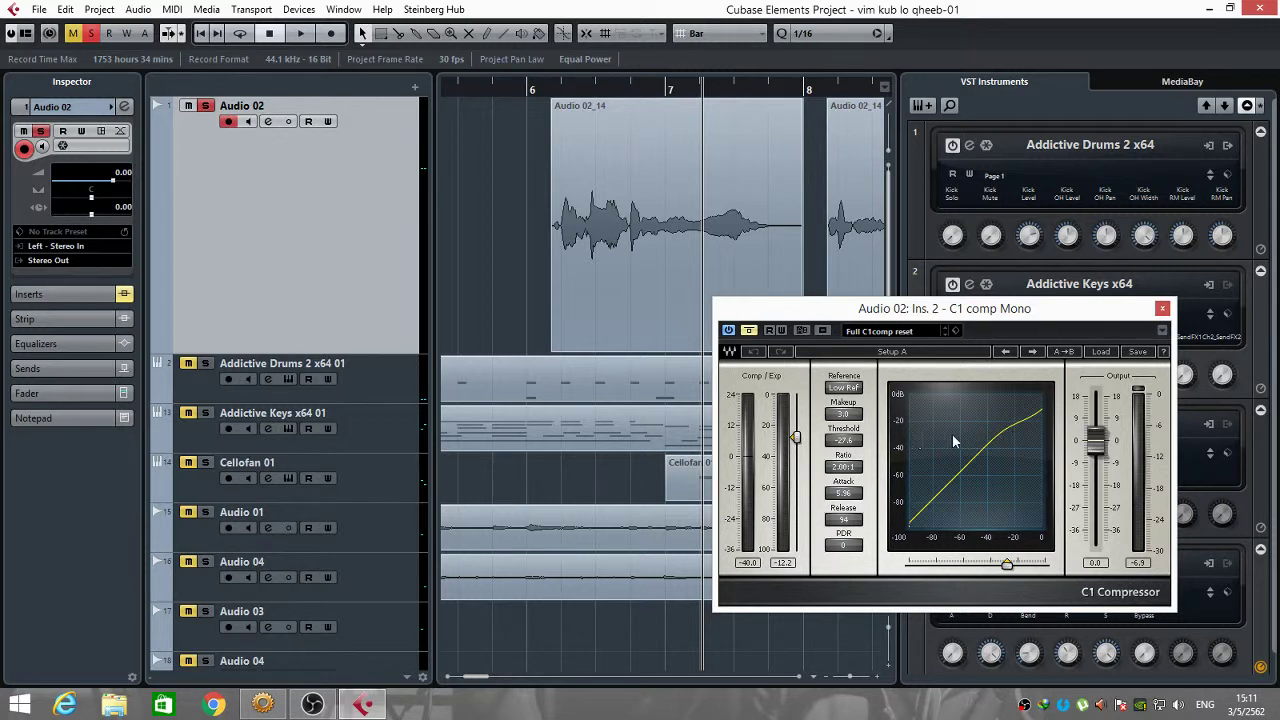
Set the C1 compressor's threshold to -27.0 and release to 100, shifting its editor closer to the Audio 02 clips.
left_click(848, 441)
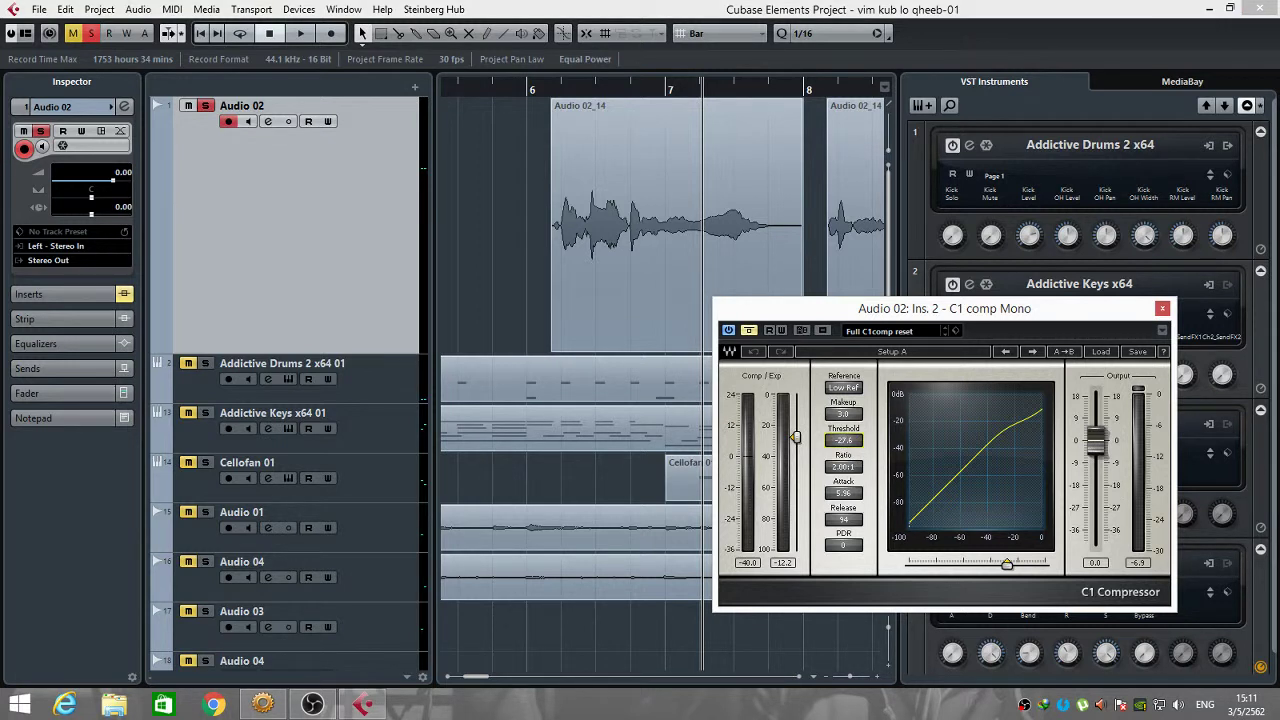
left_click_drag(796, 437, 796, 436)
left_click_drag(886, 318, 832, 290)
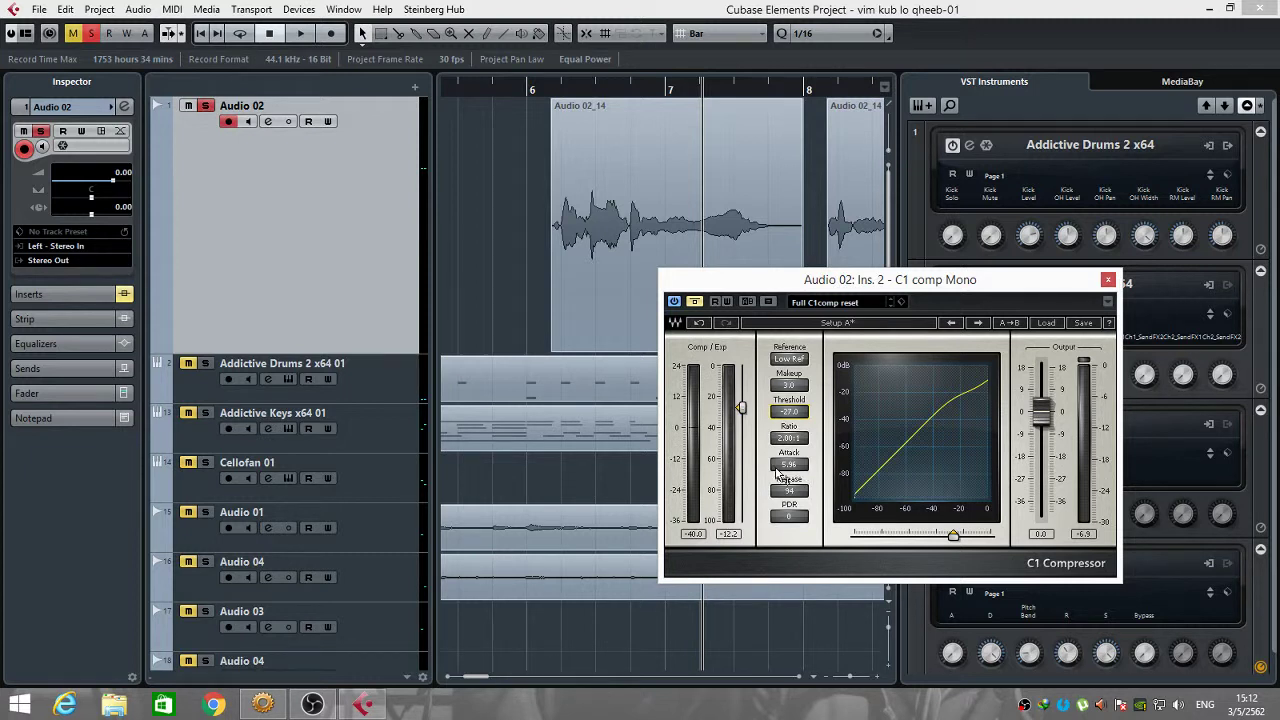
left_click(789, 491)
Play the first Audio 02 clip from its start with C1 bypassed, setting the locators around it and turning on cycle.
left_click(555, 92)
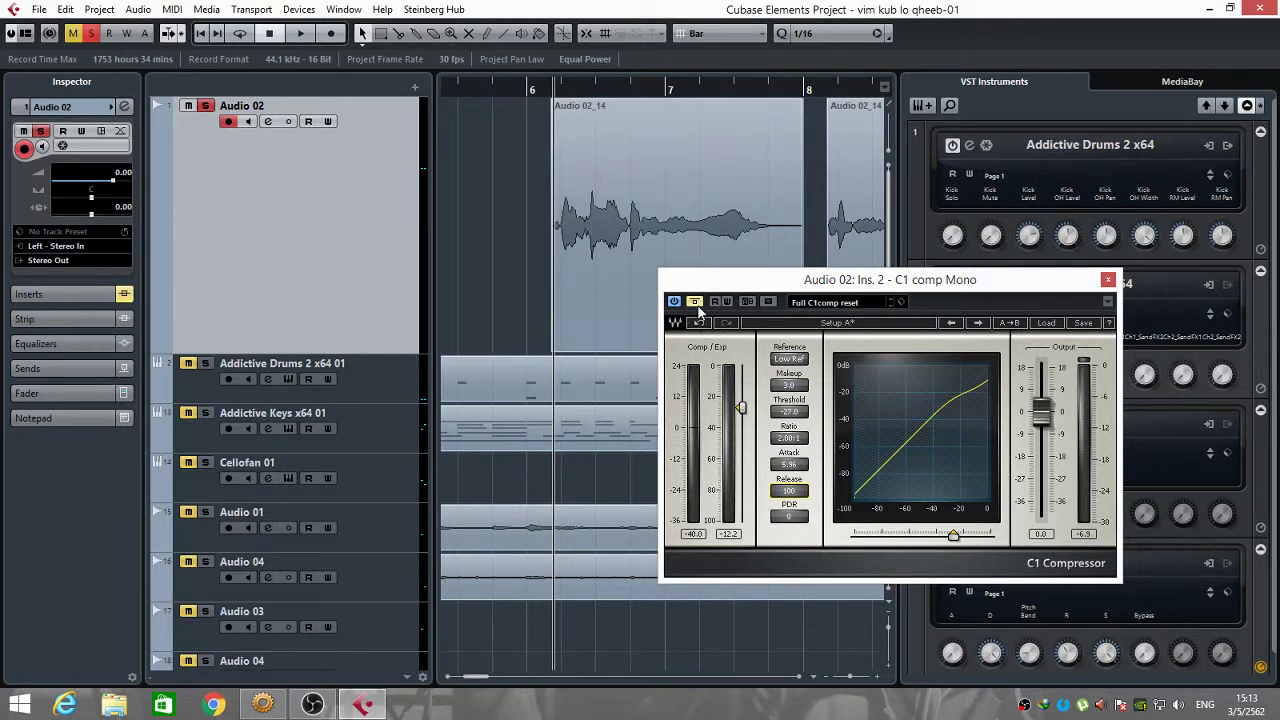
key("space")
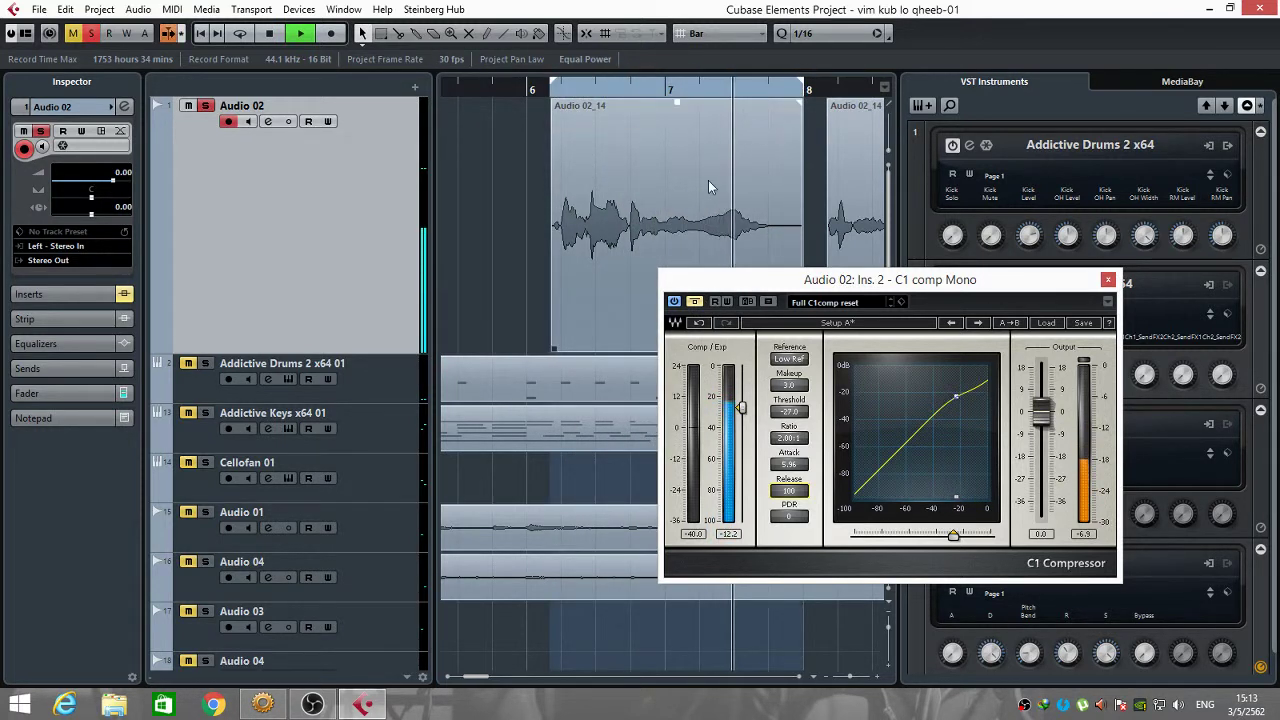
key("space")
left_click(246, 36)
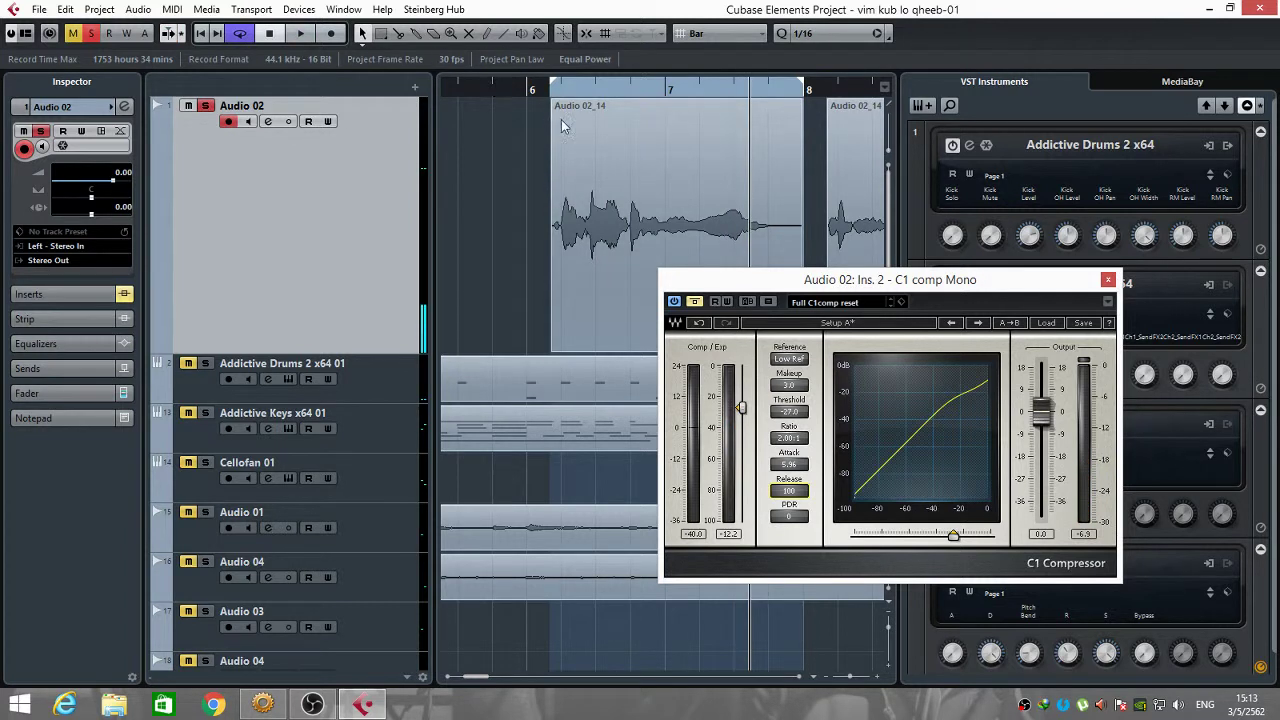
left_click(549, 89)
key("space")
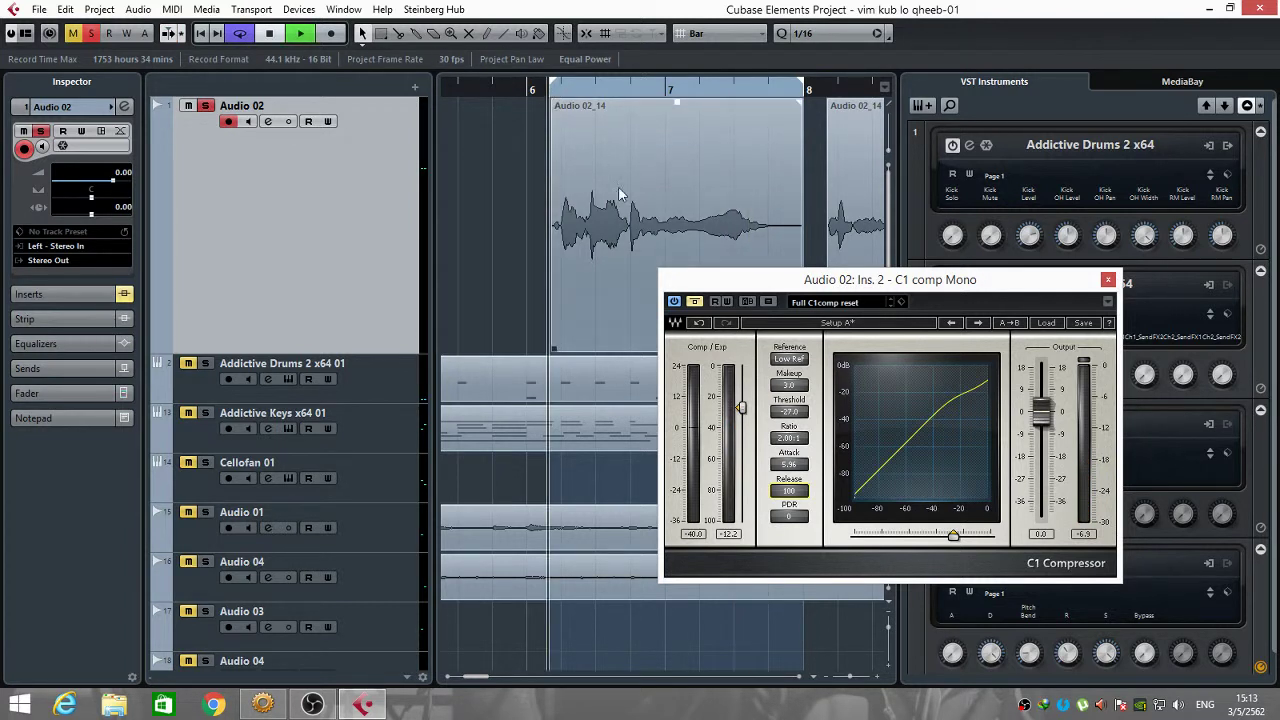
key("space")
Lift the C1 compressor's bypass and play the first Audio 02 clip twice from its start, stopping in bar 7 each time.
left_click(694, 302)
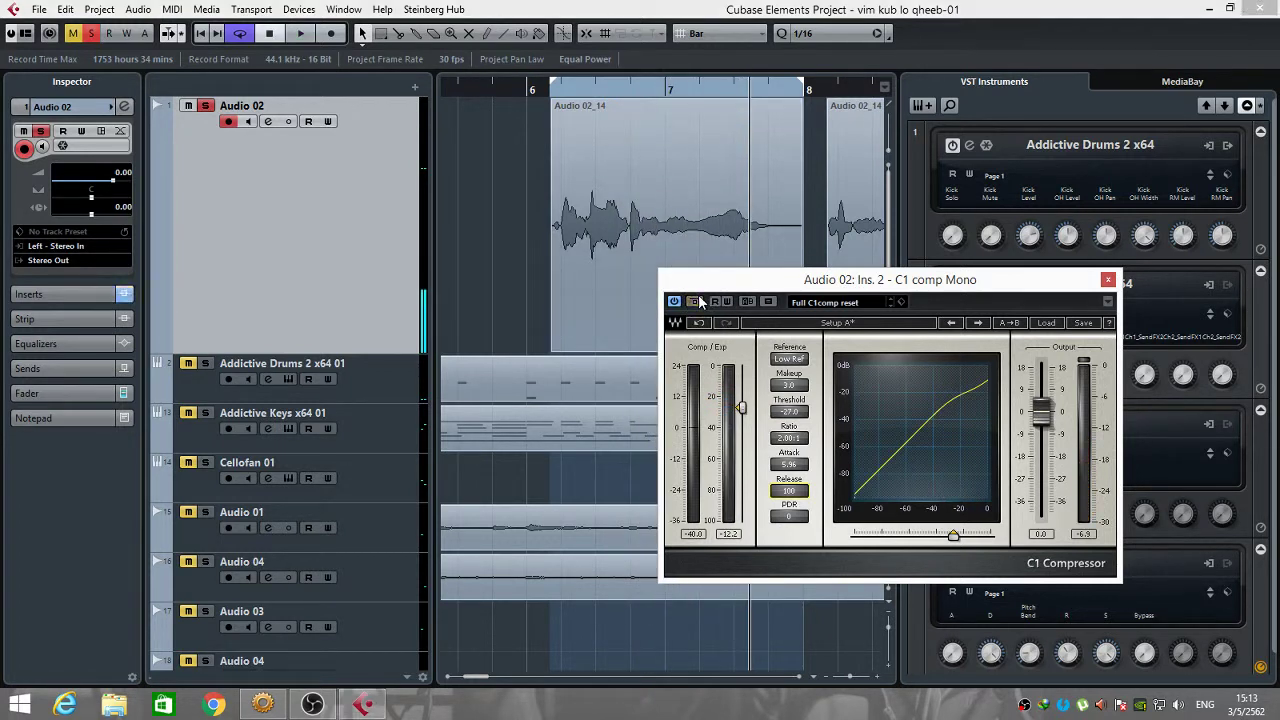
left_click(547, 195)
key("space")
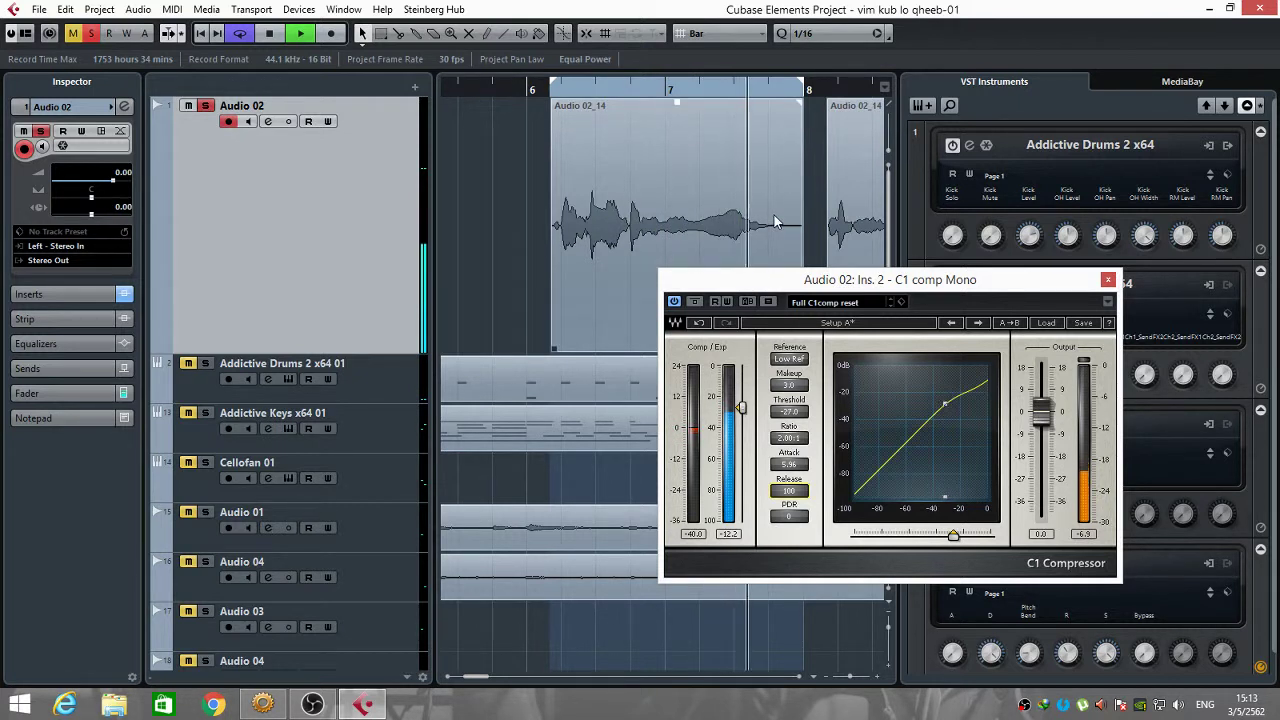
key("space")
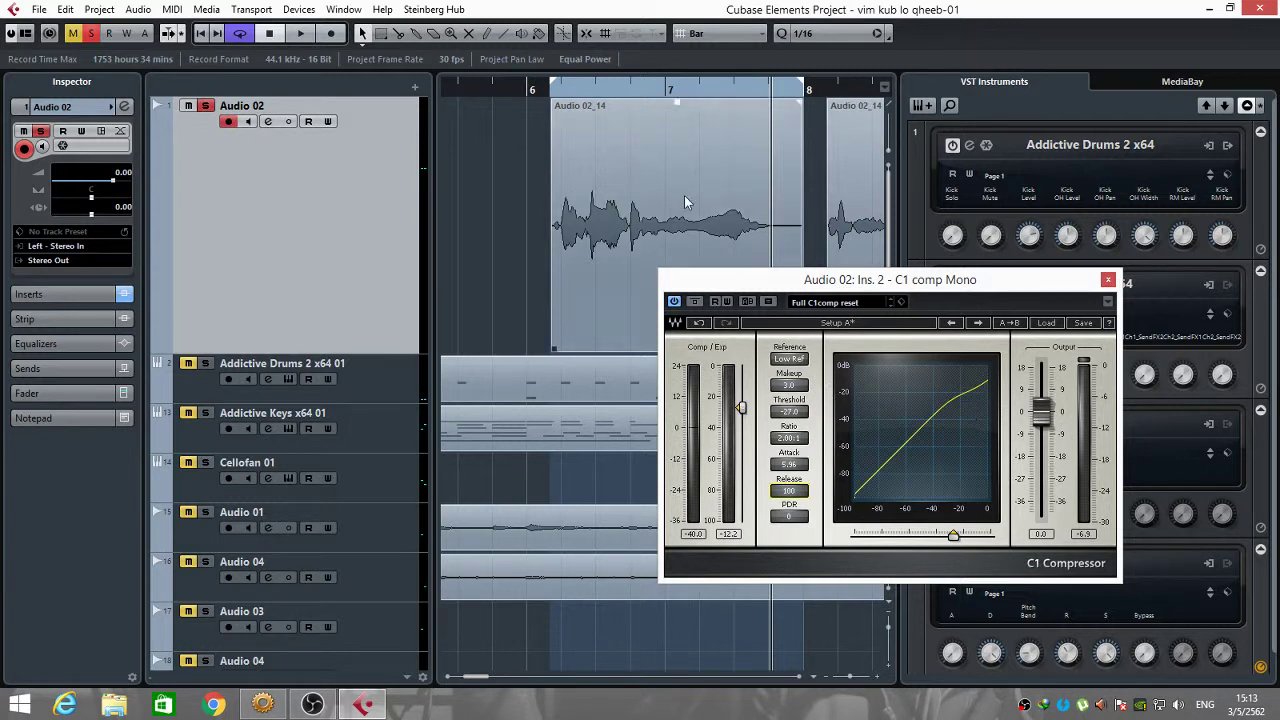
left_click(551, 107)
key("space")
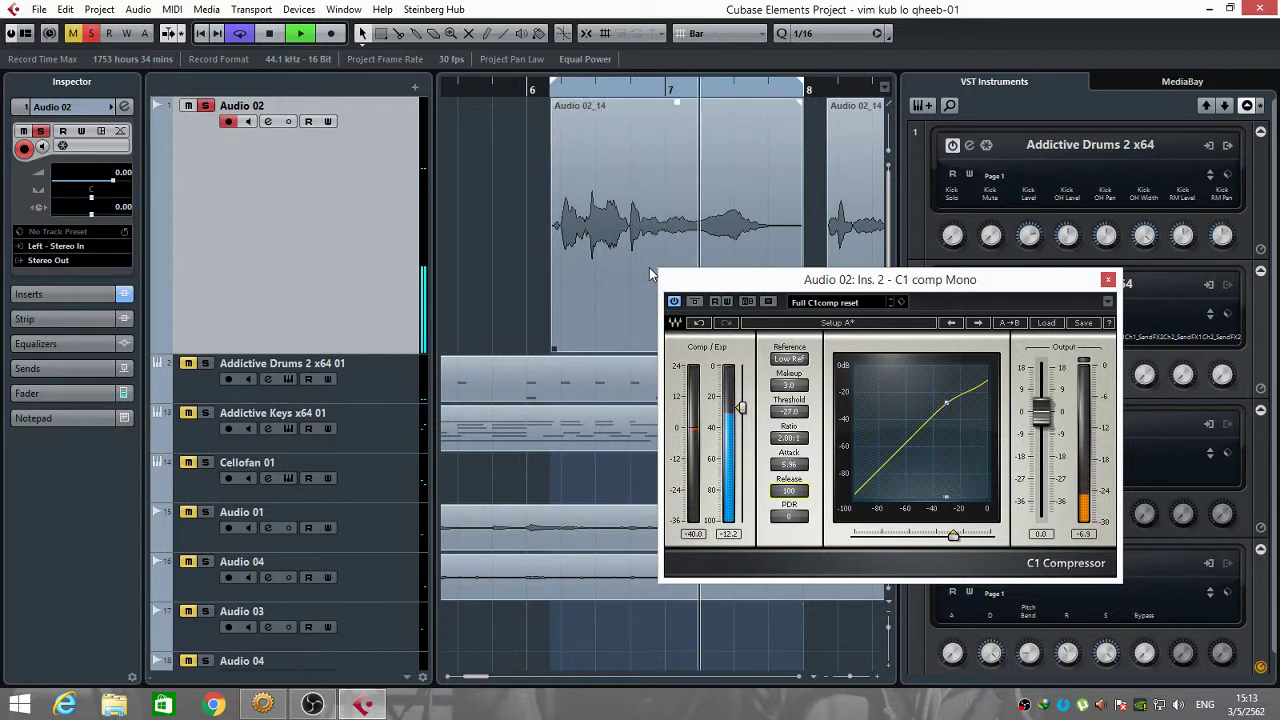
key("space")
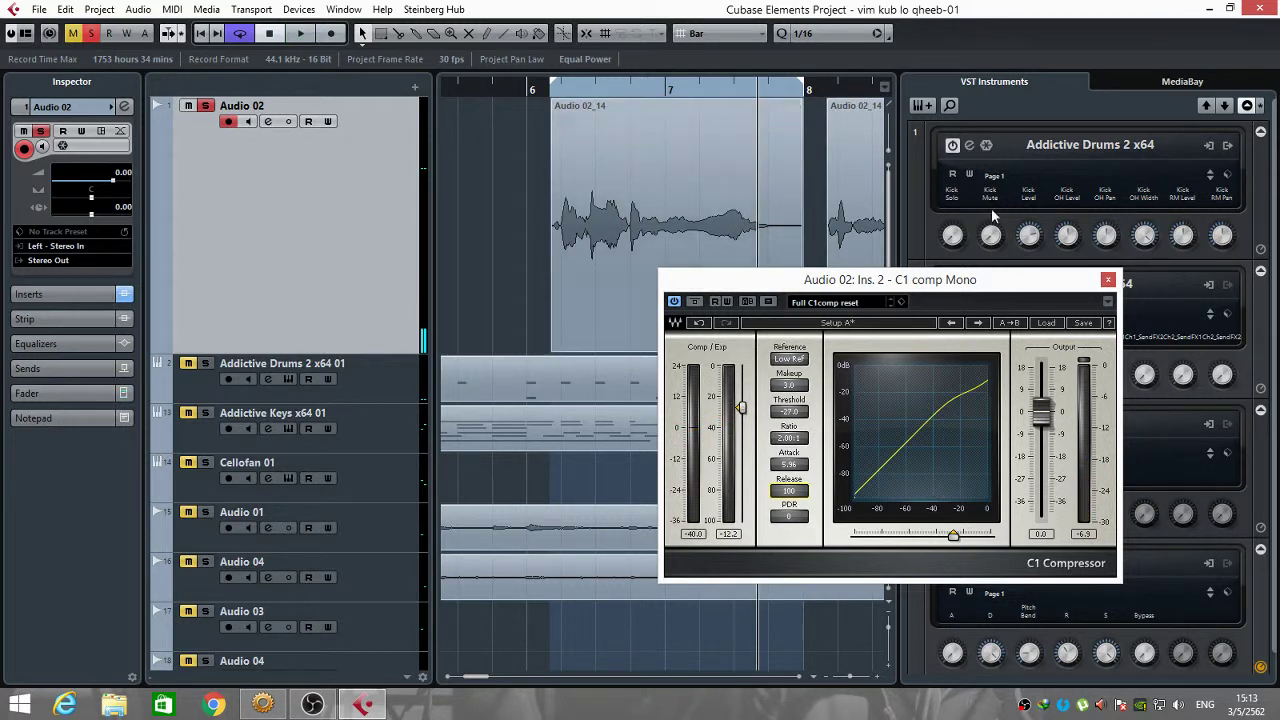
Close the C1 editor, activate Audio 02's FabFilter Pro-Q 2 insert, and leave only its editor open.
left_click(1109, 280)
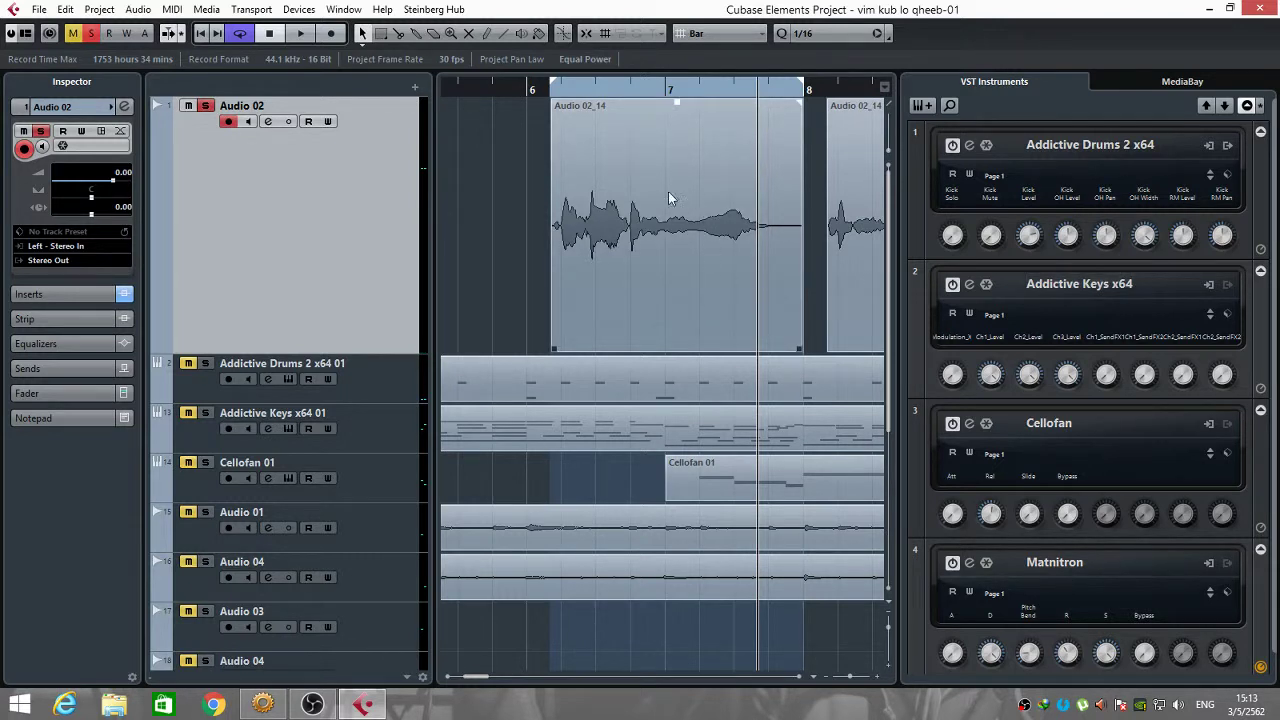
left_click(268, 122)
left_click_drag(532, 213, 553, 176)
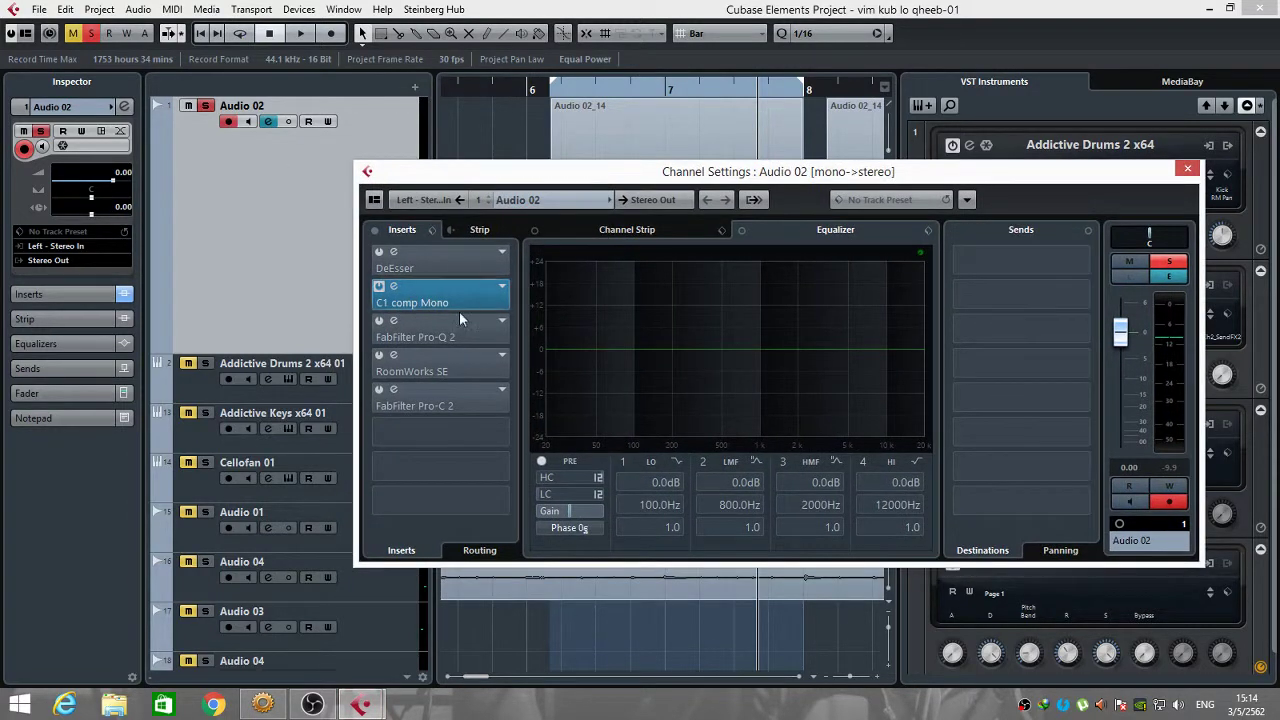
left_click(380, 322)
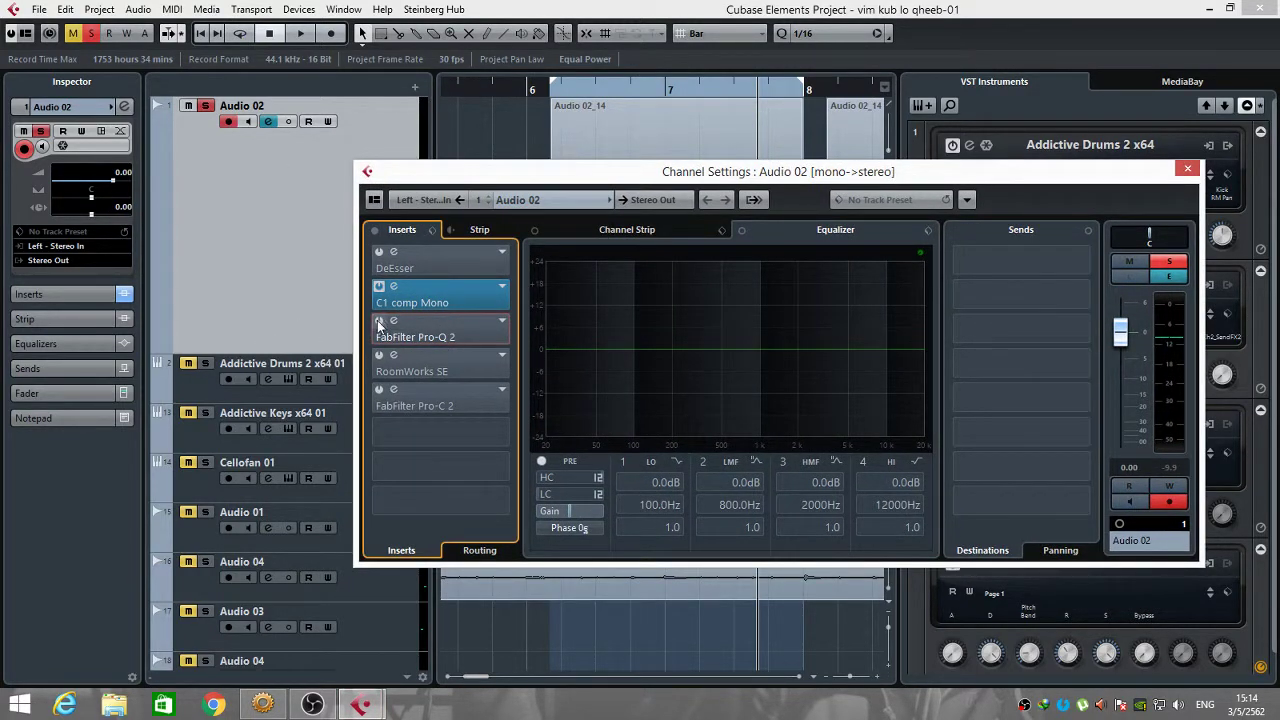
left_click(432, 338)
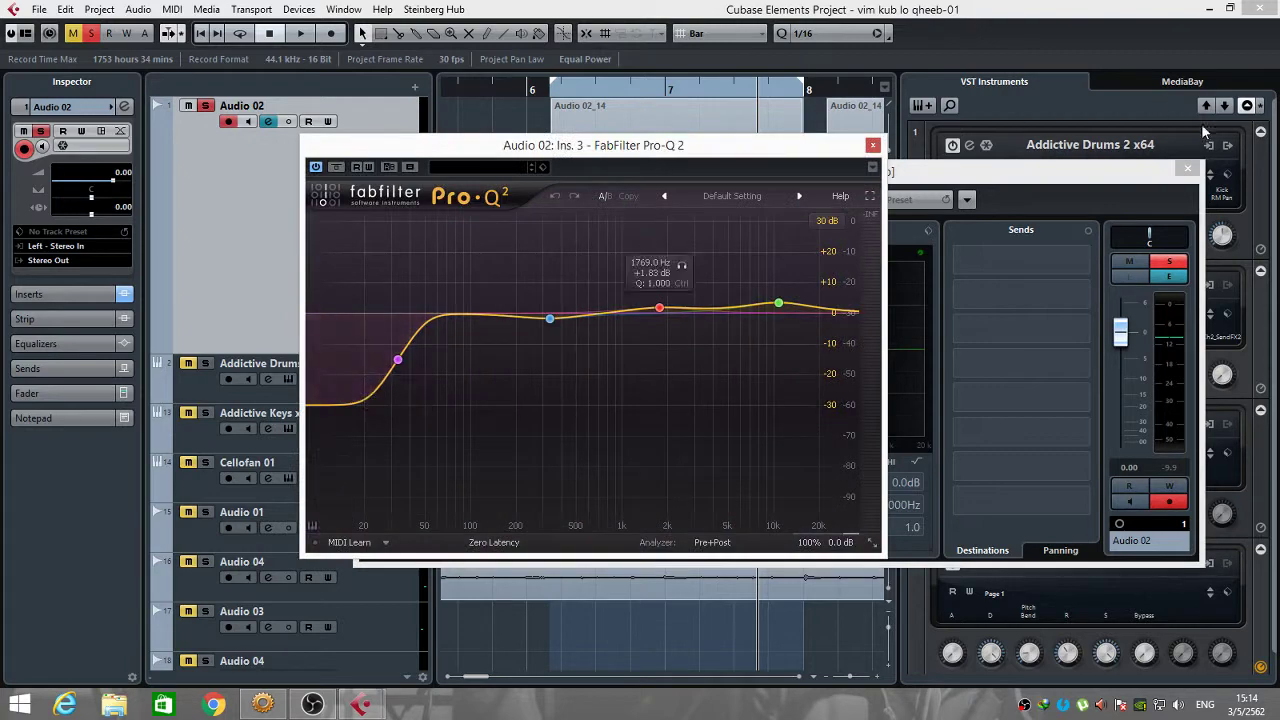
left_click_drag(780, 152, 770, 117)
left_click(1187, 168)
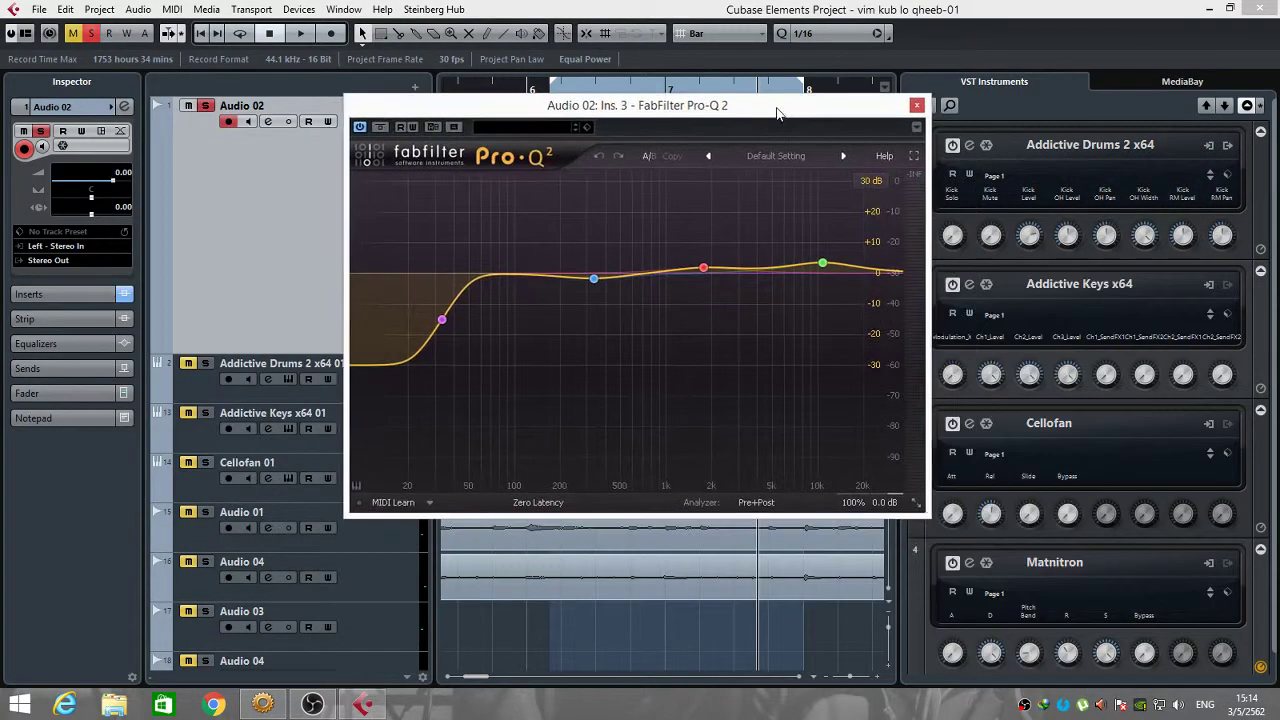
Review the bands of the Pro-Q 2 curve from the highs to the low mids, and close its editor.
left_click_drag(698, 136, 704, 240)
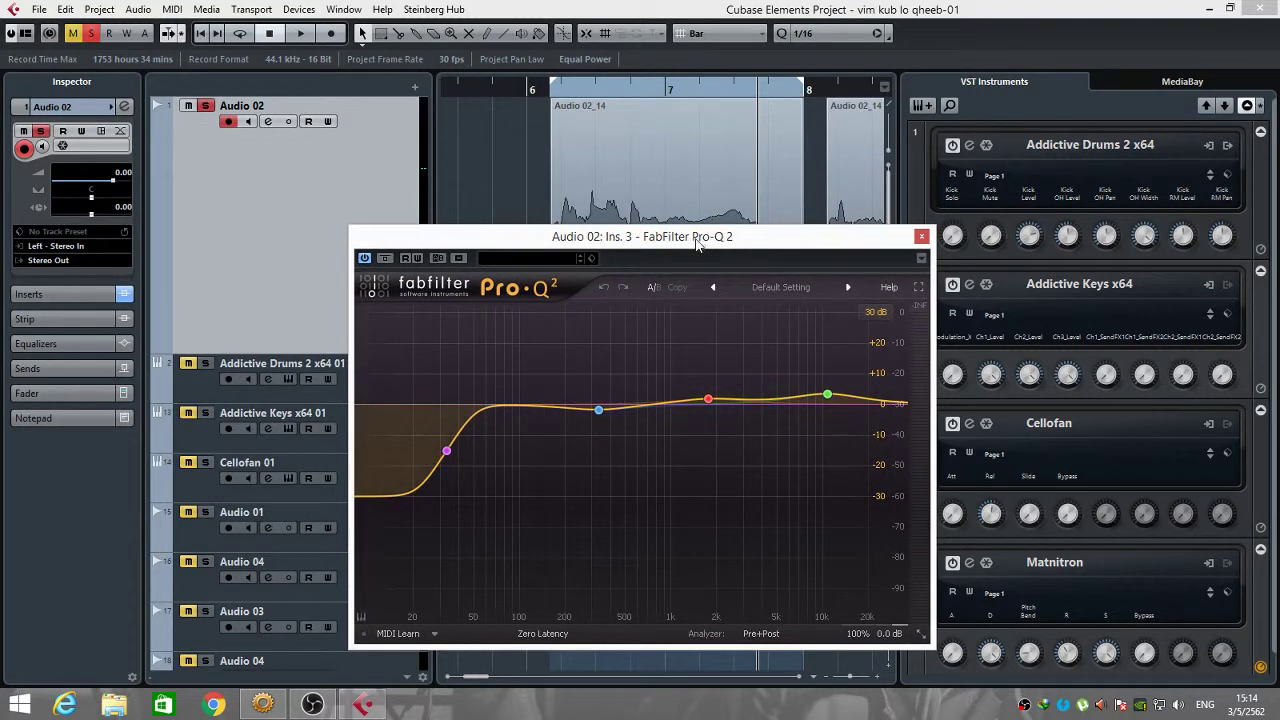
left_click_drag(698, 240, 726, 177)
left_click_drag(632, 148, 664, 146)
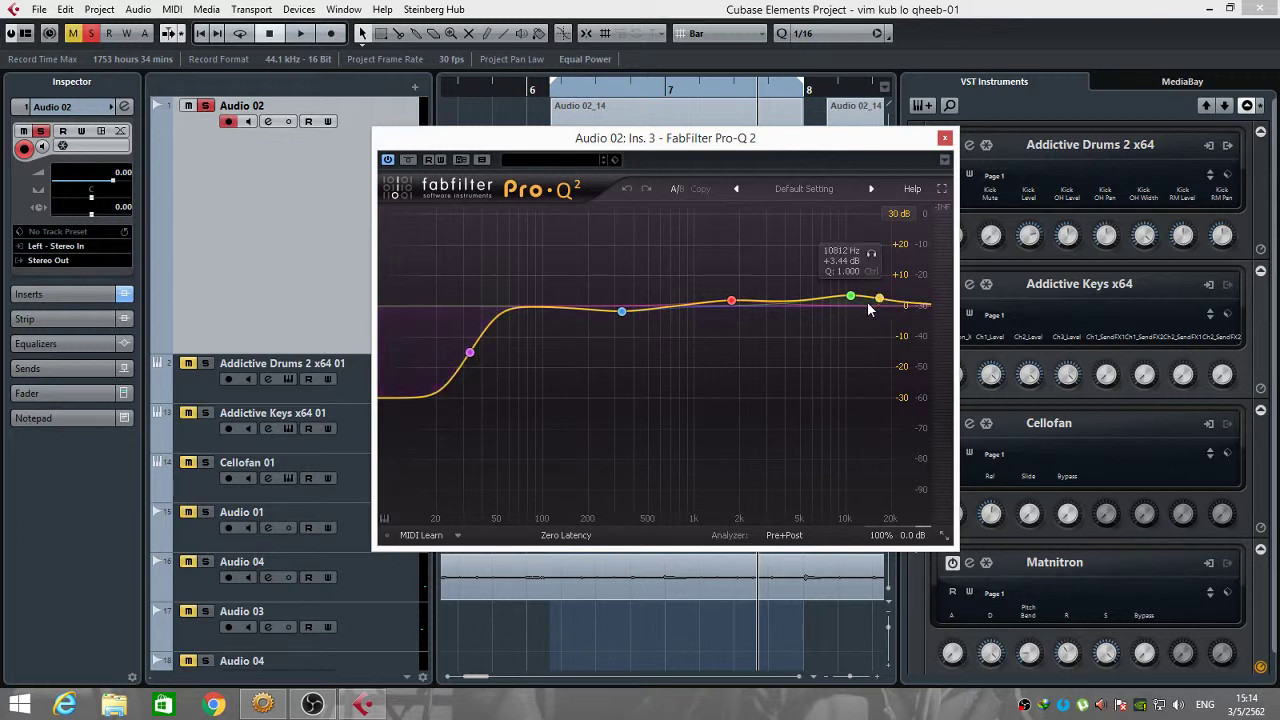
left_click_drag(868, 310, 728, 301)
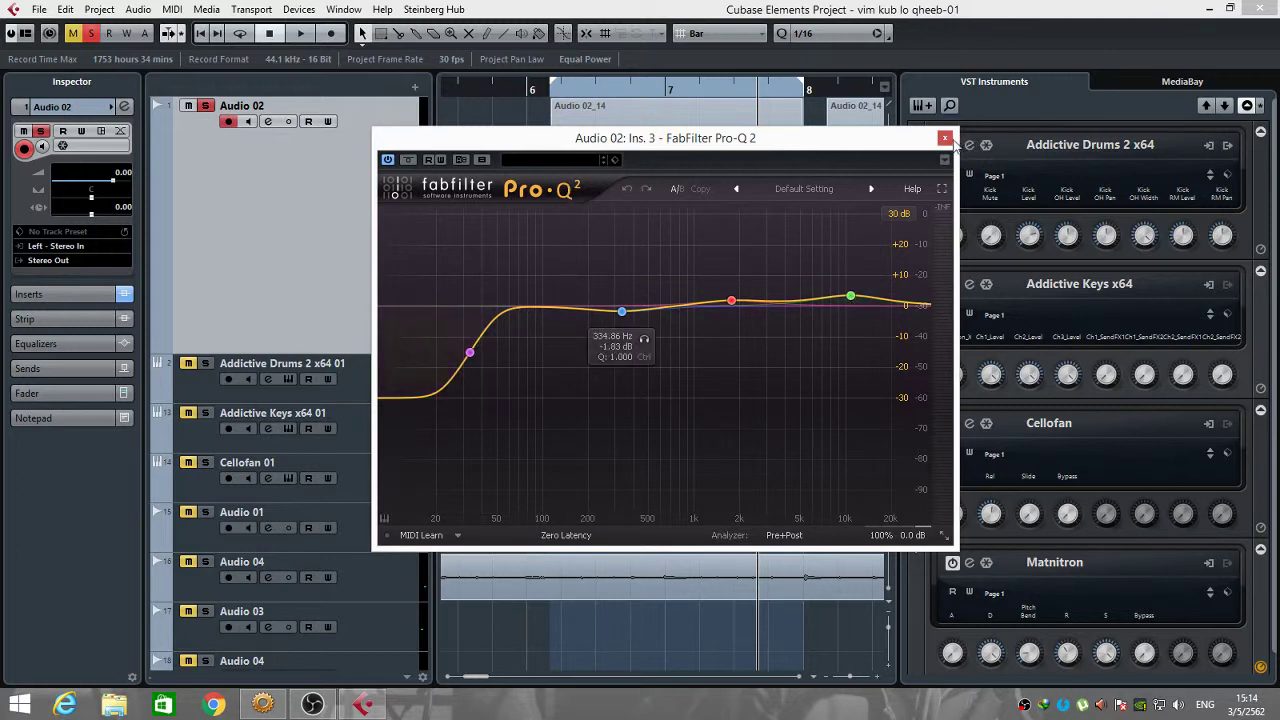
left_click(945, 138)
Reopen Audio 02's channel settings, activate the RoomWorks SE insert, and open its editor.
left_click(267, 121)
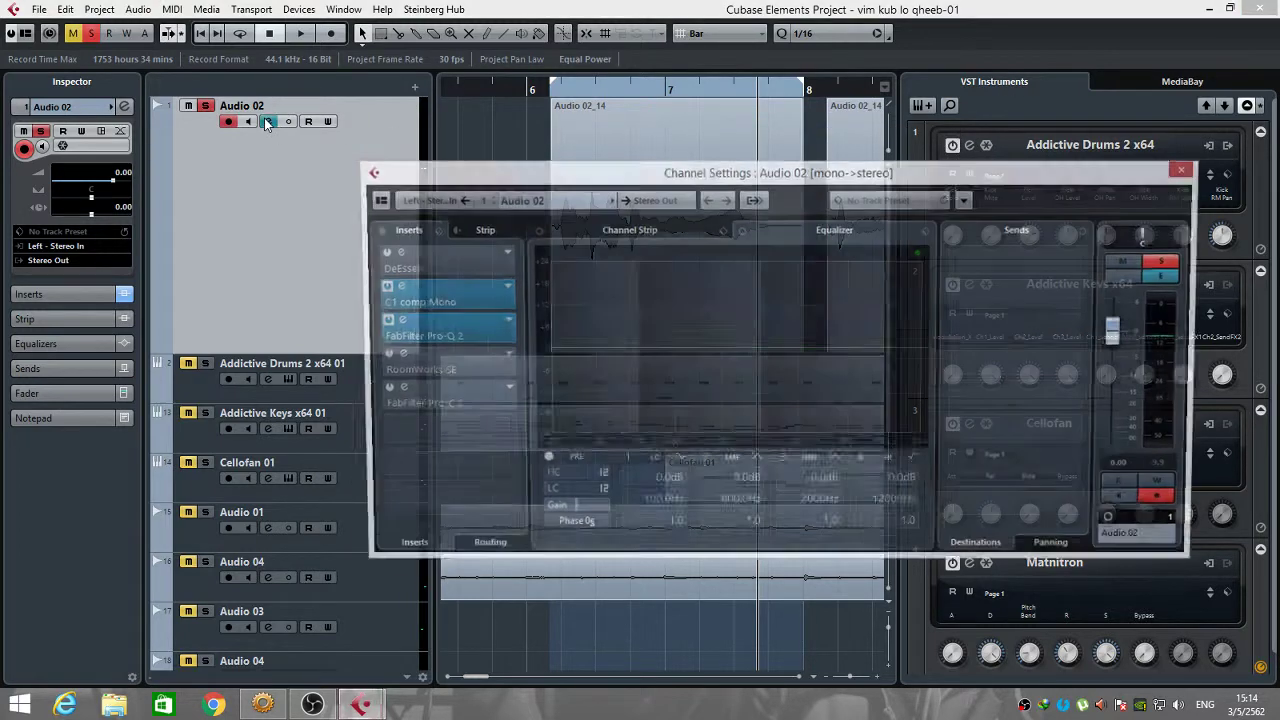
left_click_drag(549, 186, 434, 171)
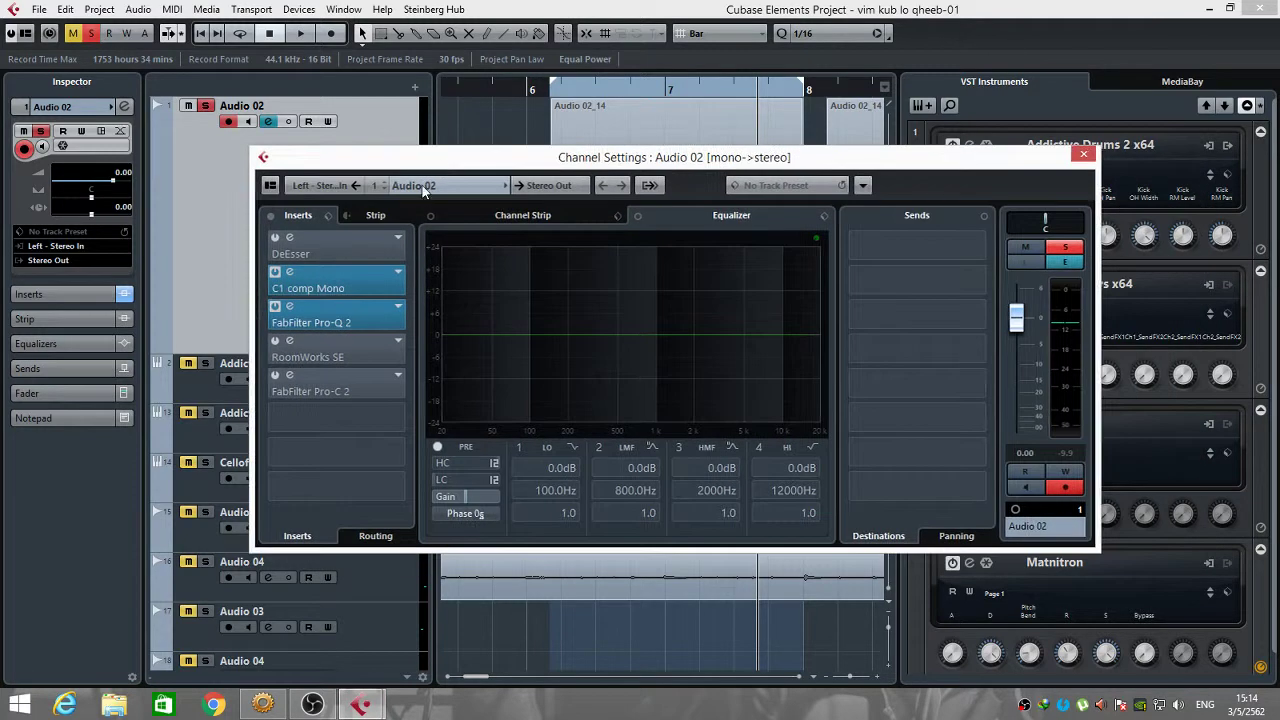
left_click(274, 341)
left_click(333, 357)
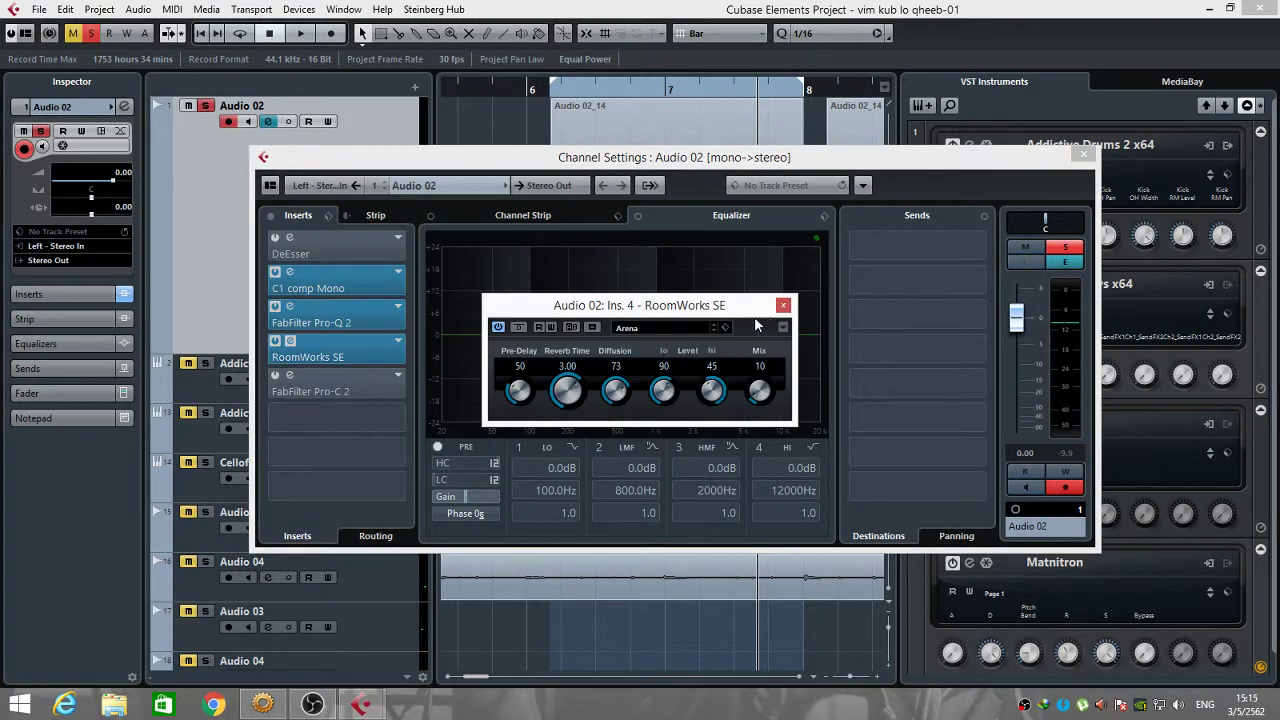
left_click_drag(756, 325, 743, 285)
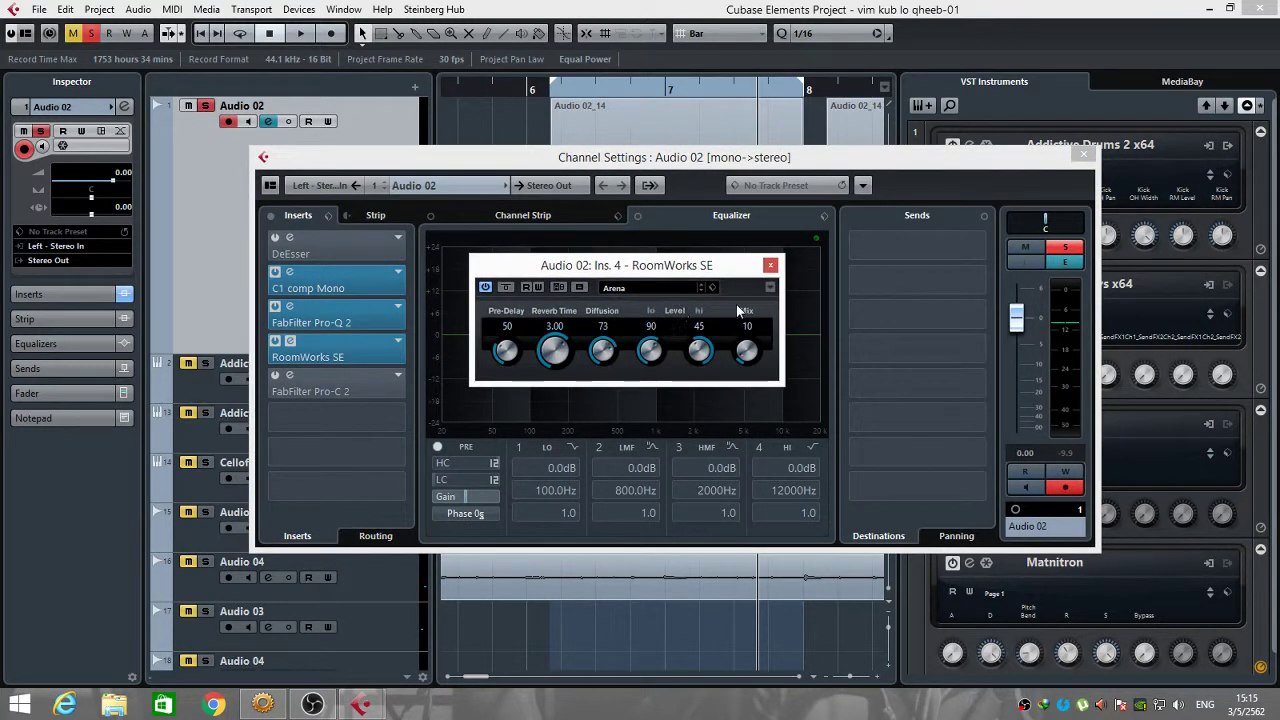
Look into RoomWorks SE's preset browser, keep the Arena preset, and close the reverb's editor.
left_click(643, 286)
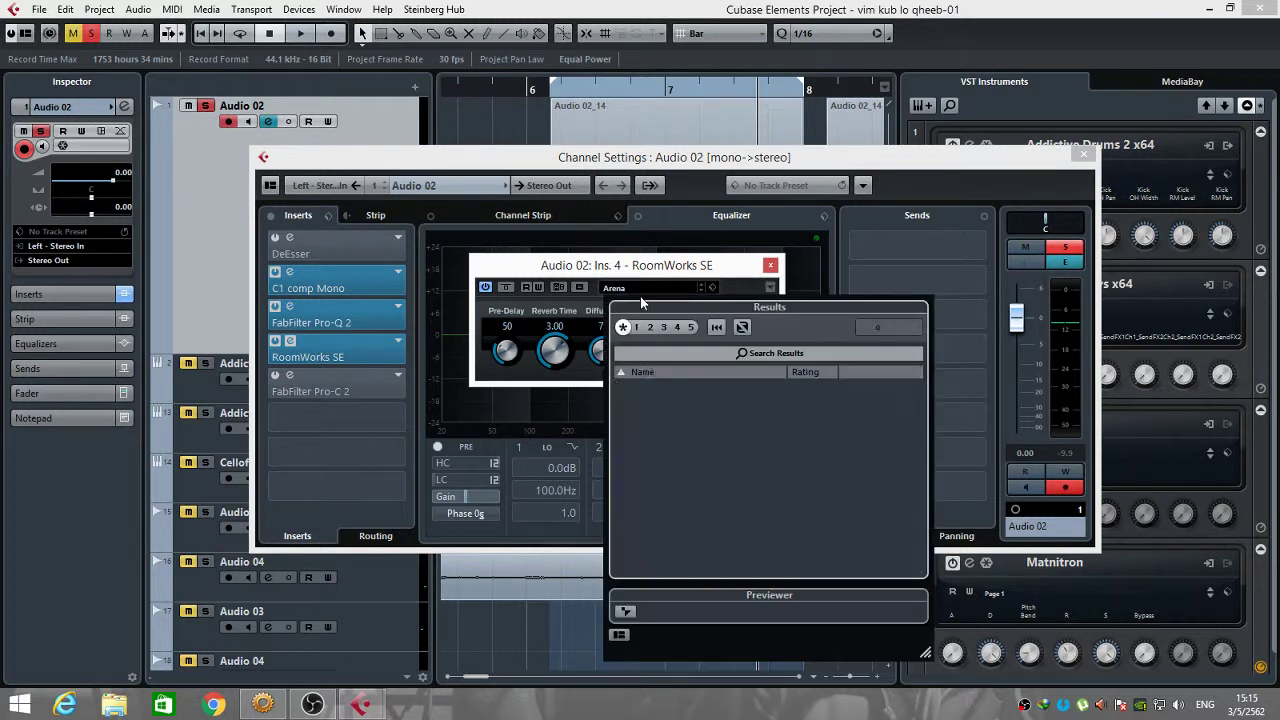
left_click(665, 267)
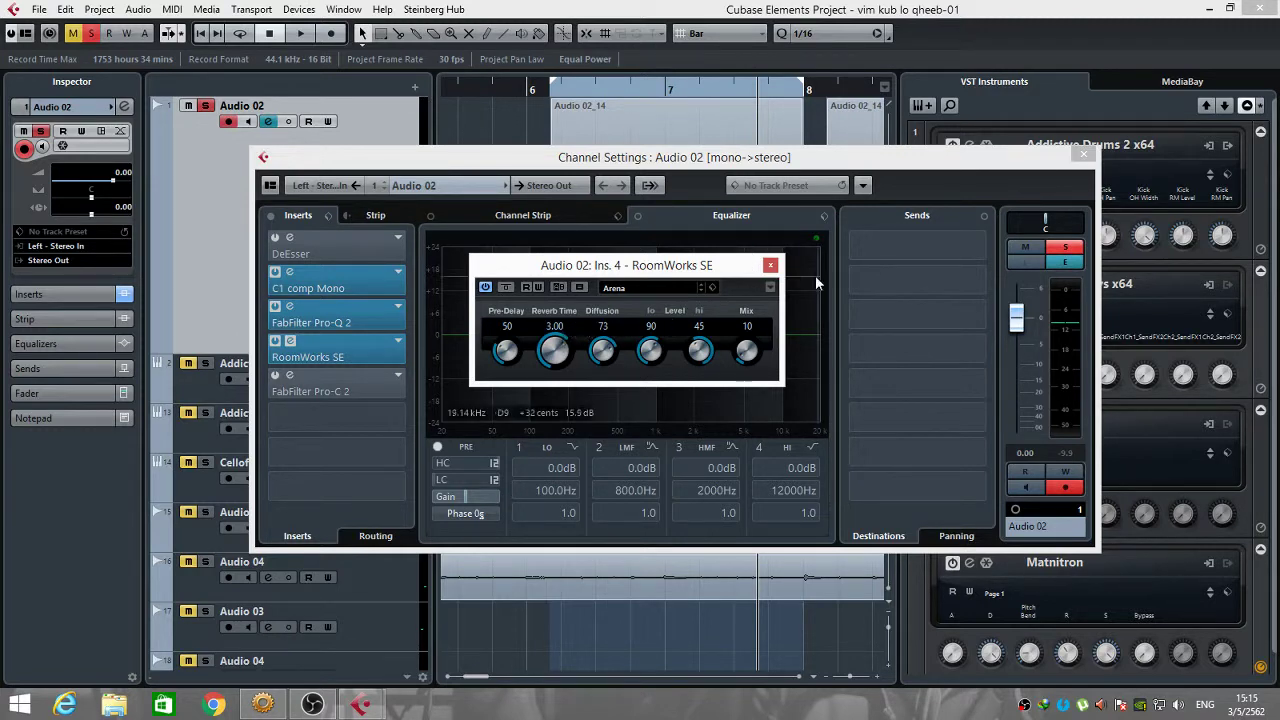
left_click(770, 265)
Activate the FabFilter Pro-C 2 insert on Audio 02 and open its editor over the channel settings.
left_click_drag(703, 168, 712, 136)
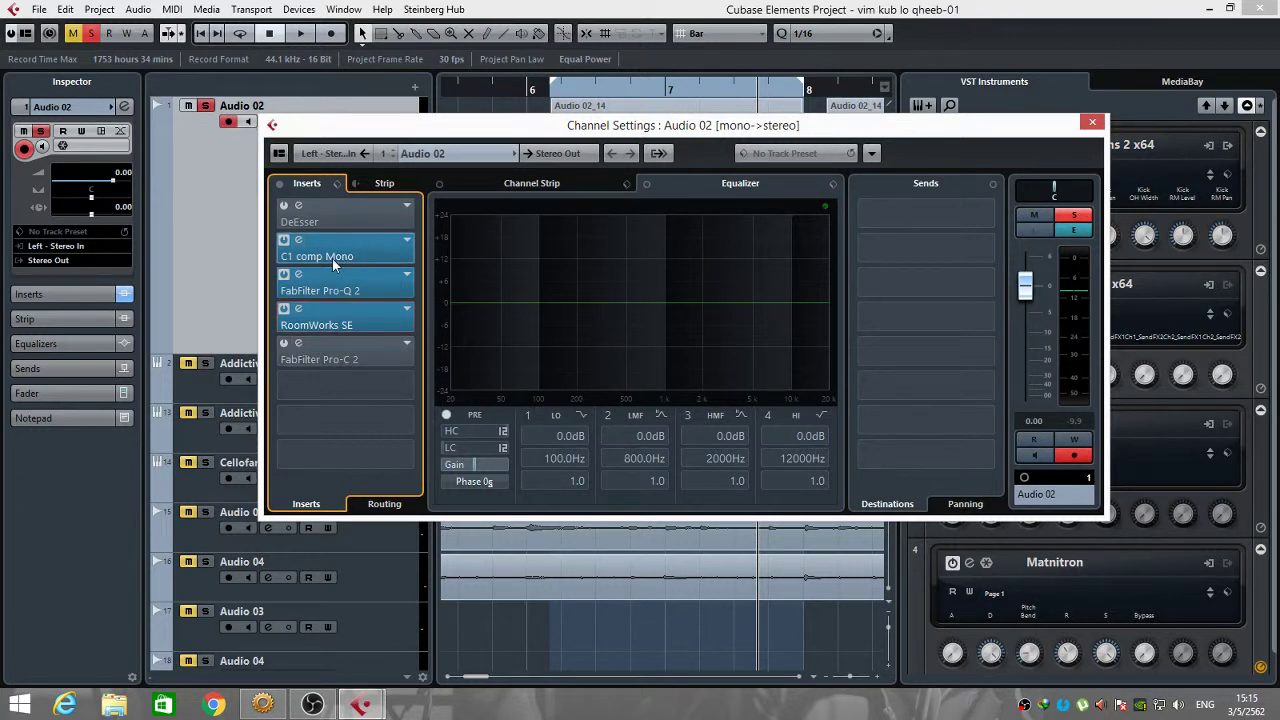
left_click(283, 346)
left_click(388, 351)
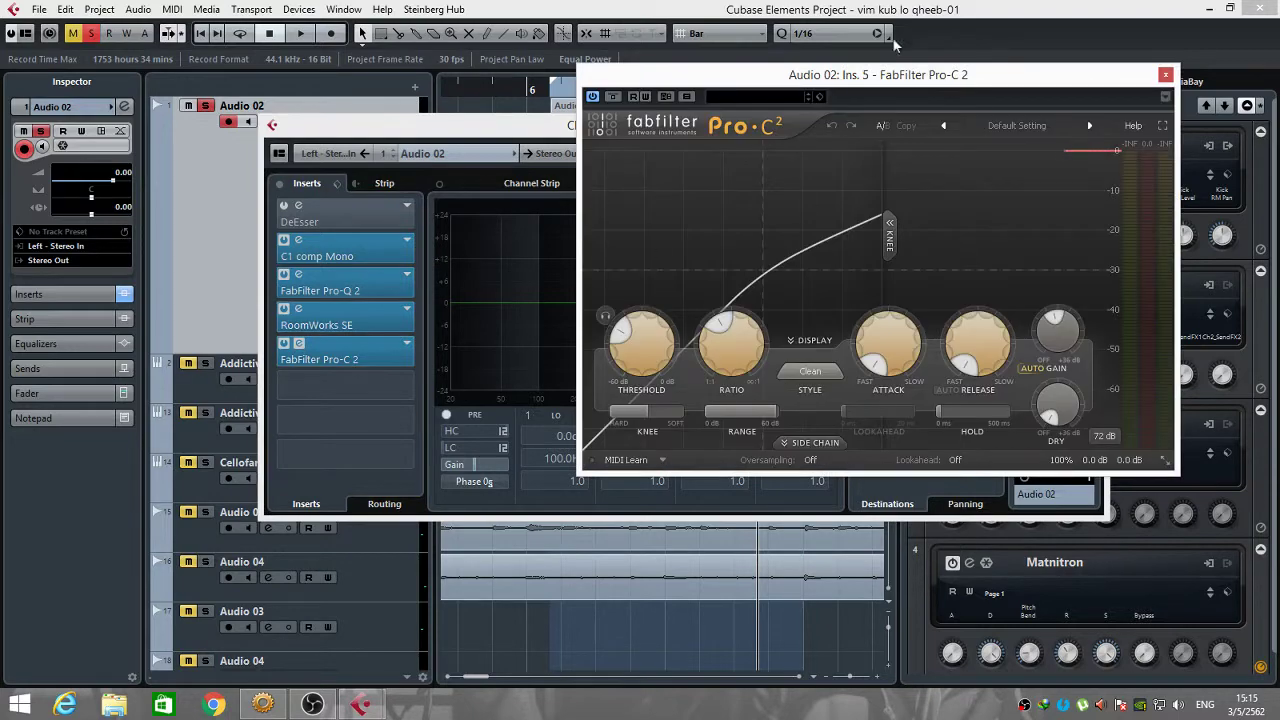
left_click_drag(925, 74, 762, 196)
Open the C1 comp Mono editor and arrange it side by side with the Pro-C 2 editor to compare the two compressors.
left_click(298, 241)
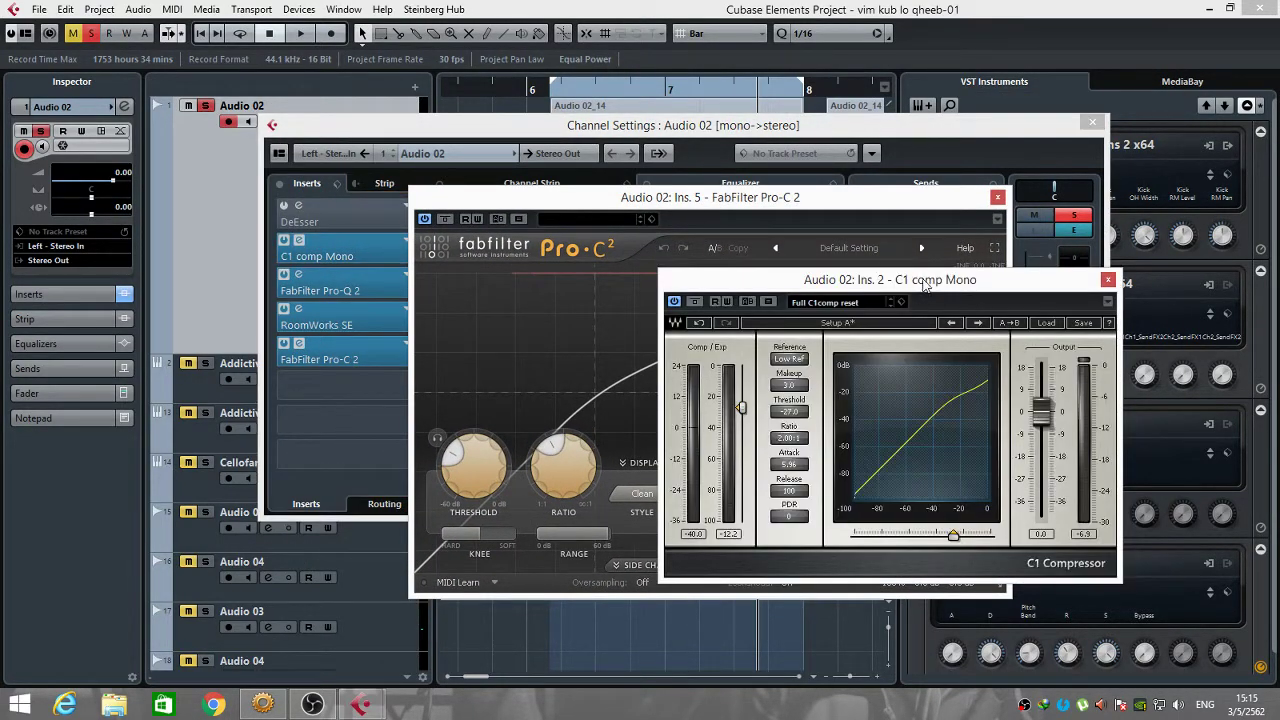
left_click_drag(925, 285, 300, 136)
left_click_drag(746, 205, 846, 99)
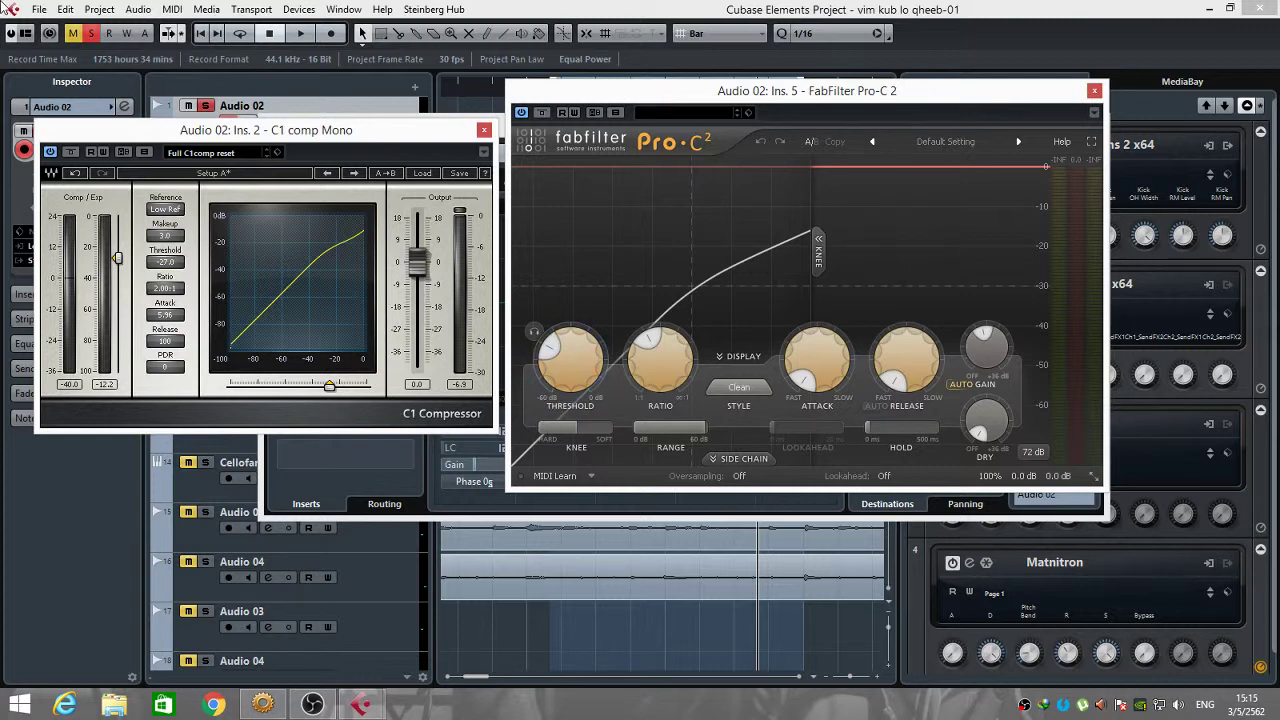
left_click_drag(334, 136, 338, 140)
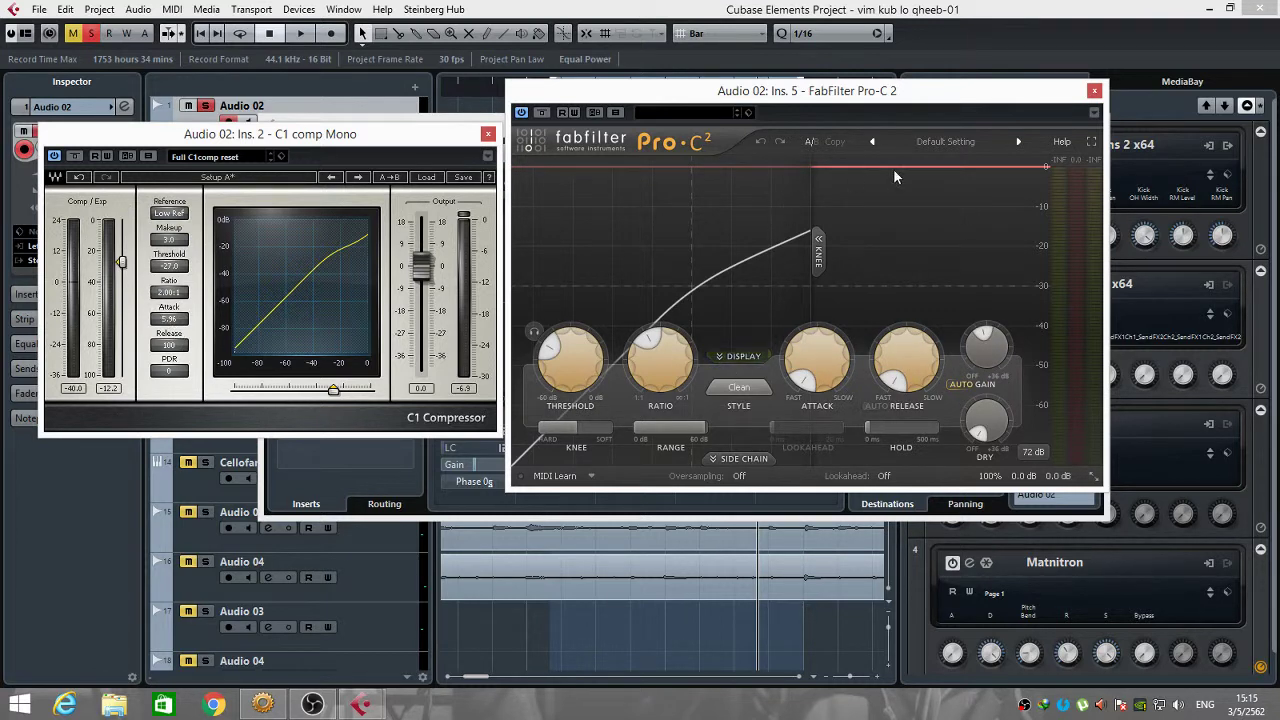
left_click_drag(676, 100, 680, 235)
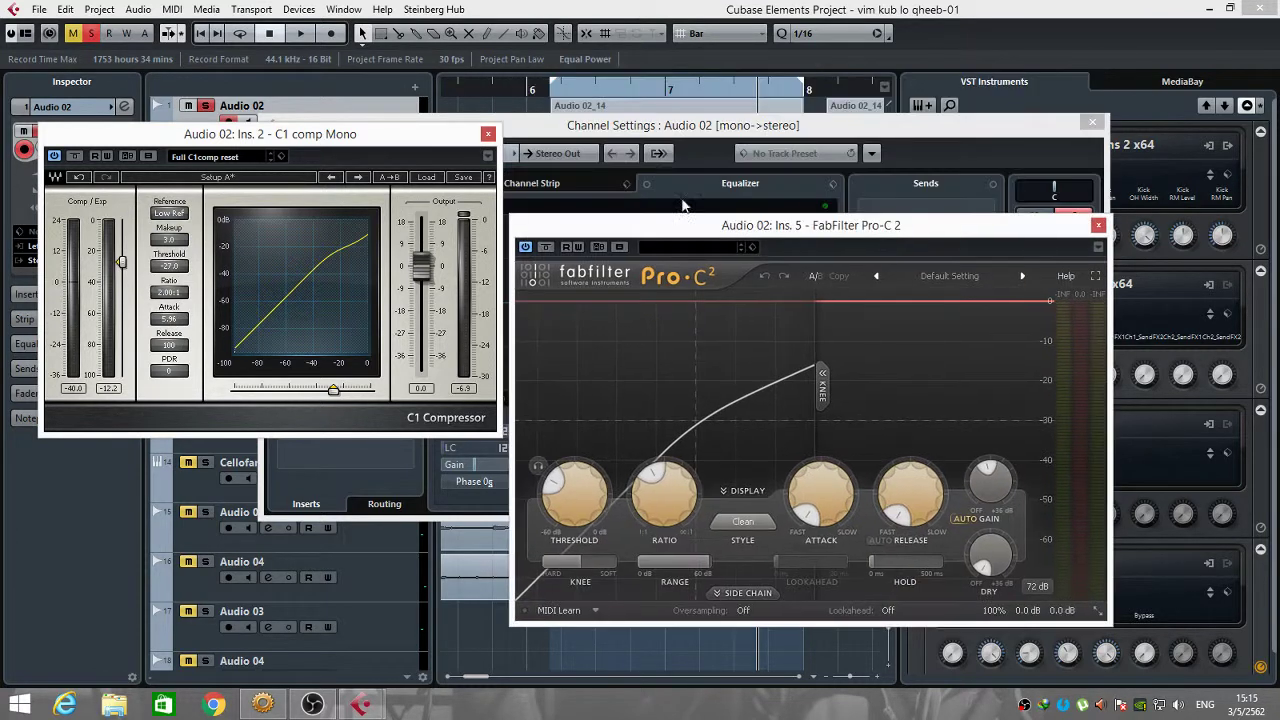
Play Audio 02 from the first clip's start to watch both compressors, close their editors, and stop in bar 9.
left_click(558, 91)
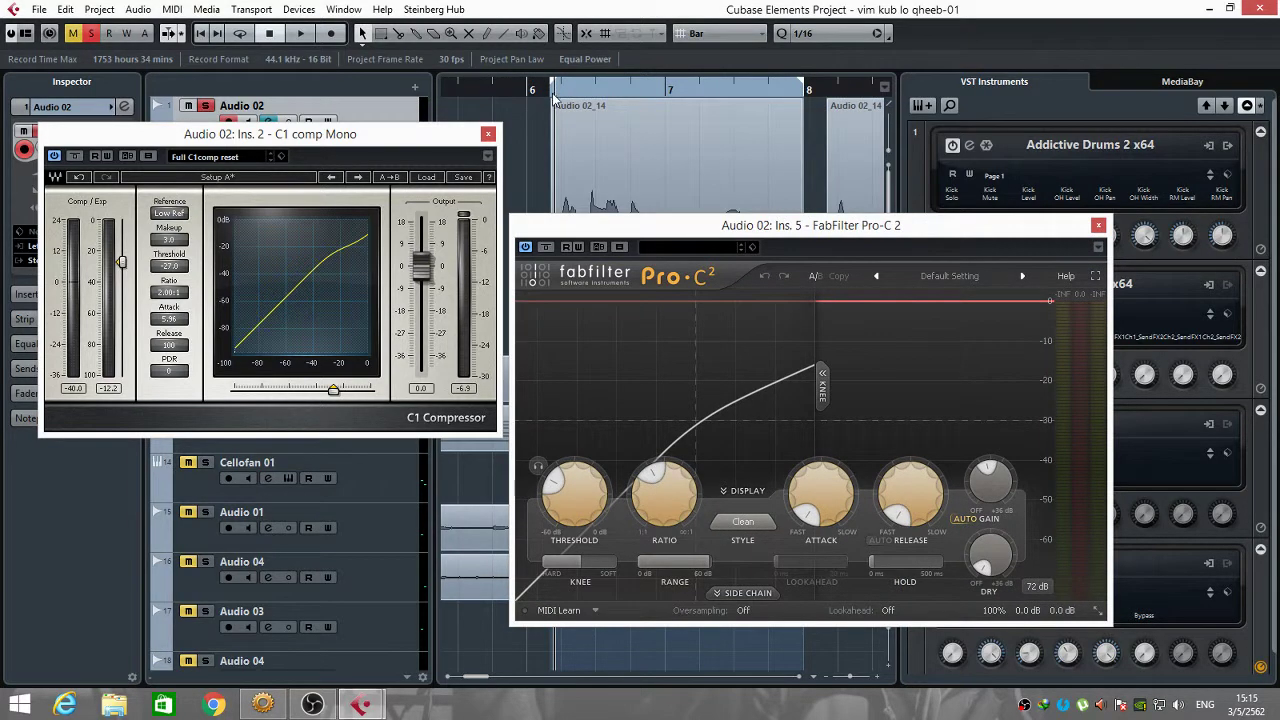
key("space")
left_click_drag(671, 228, 681, 184)
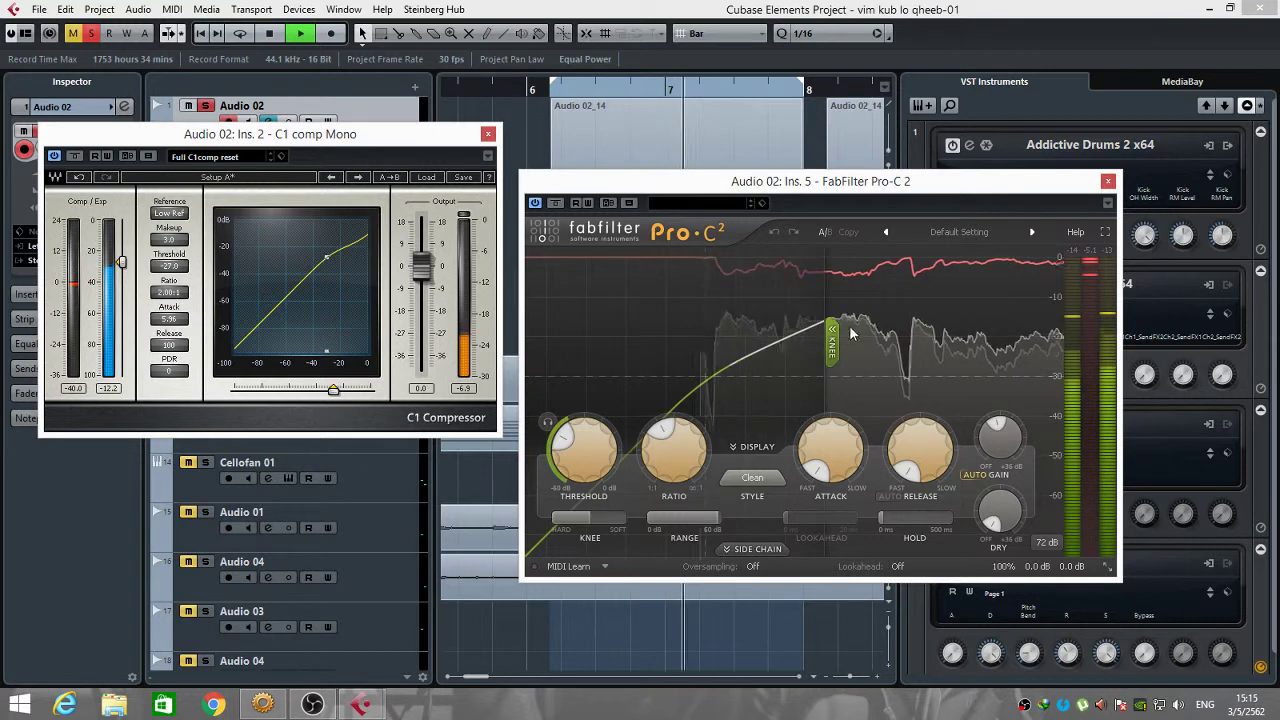
mouse_move(565, 436)
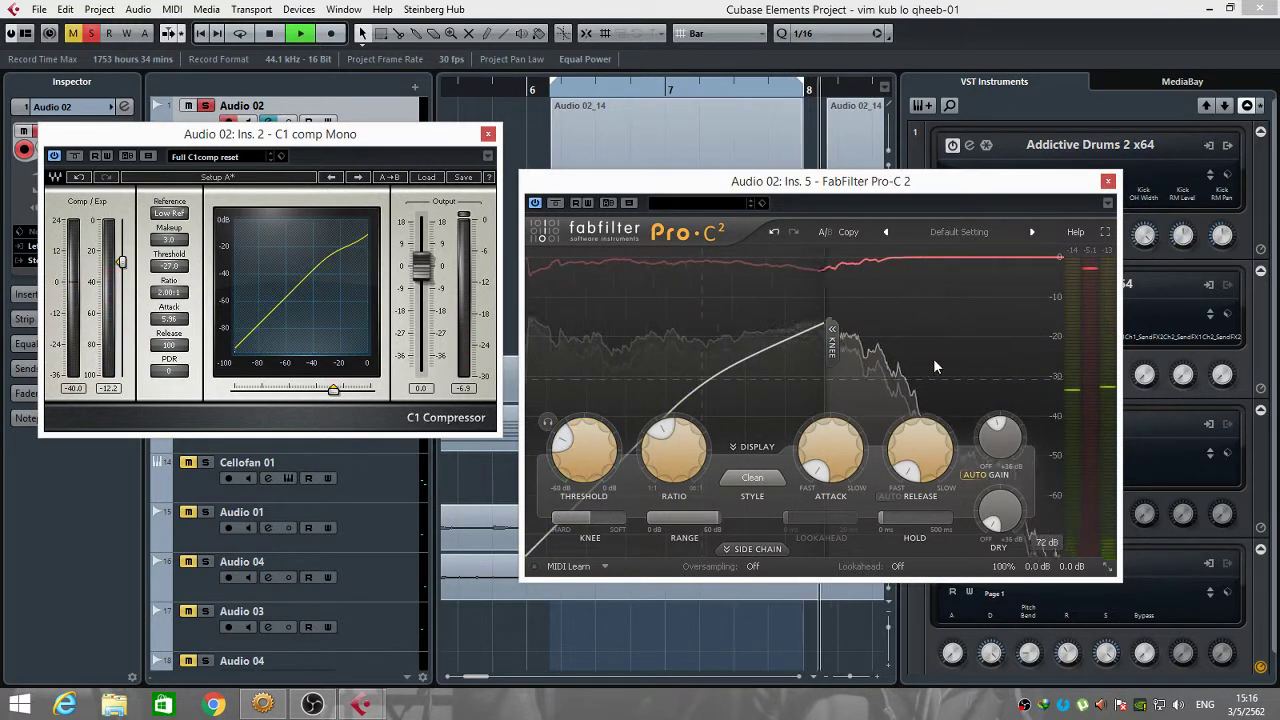
left_click(1108, 182)
left_click(488, 134)
key("space")
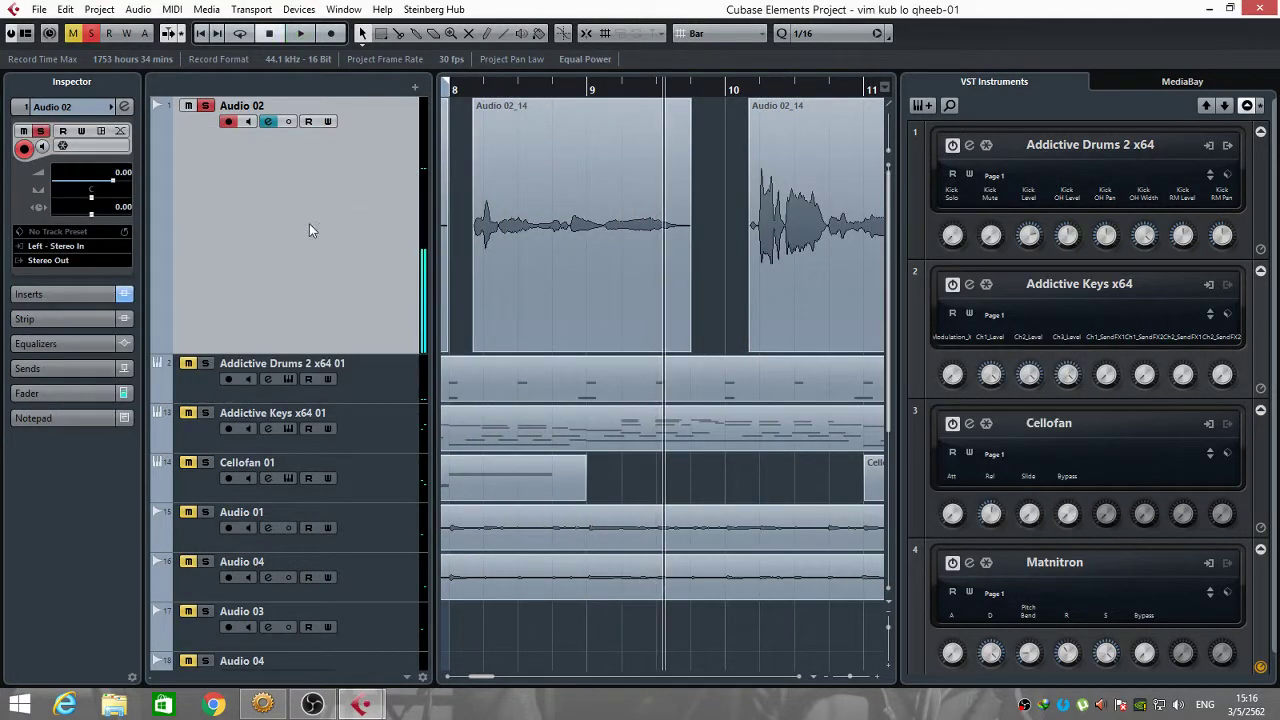
Return to the project start, open Audio 02's channel settings, and activate the DeEsser insert after viewing and closing its editor.
left_click(205, 35)
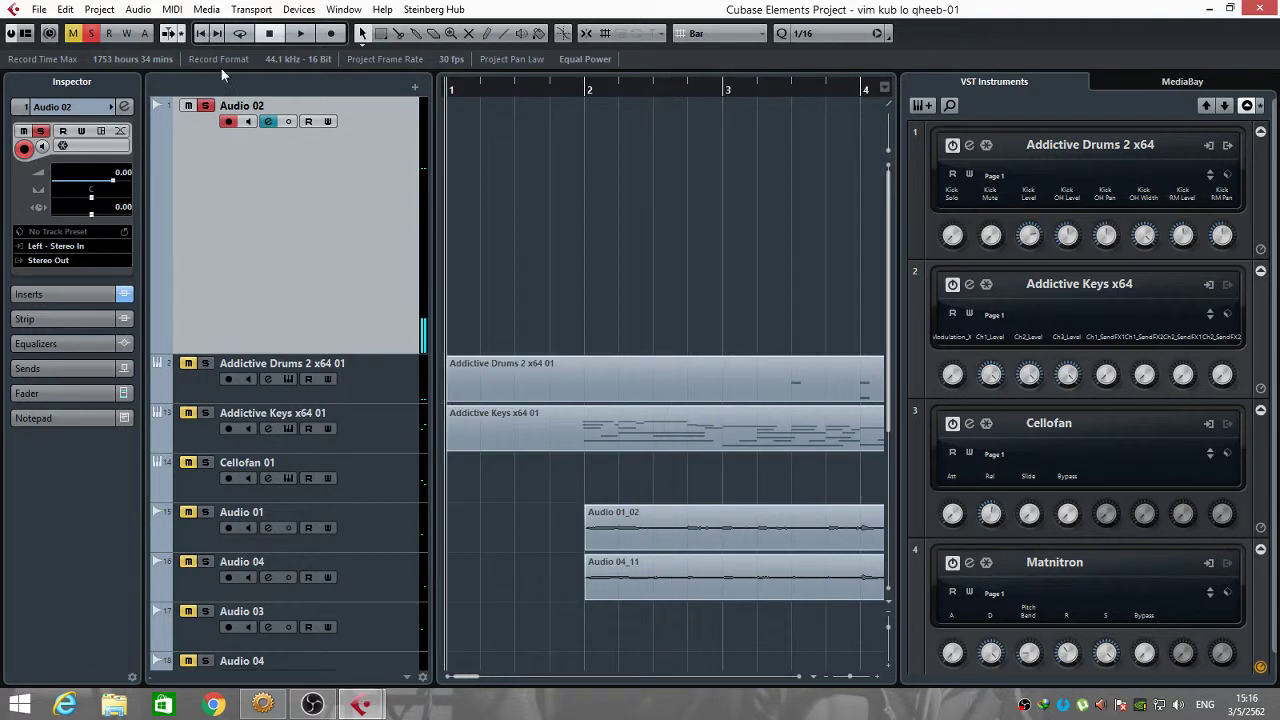
left_click(267, 121)
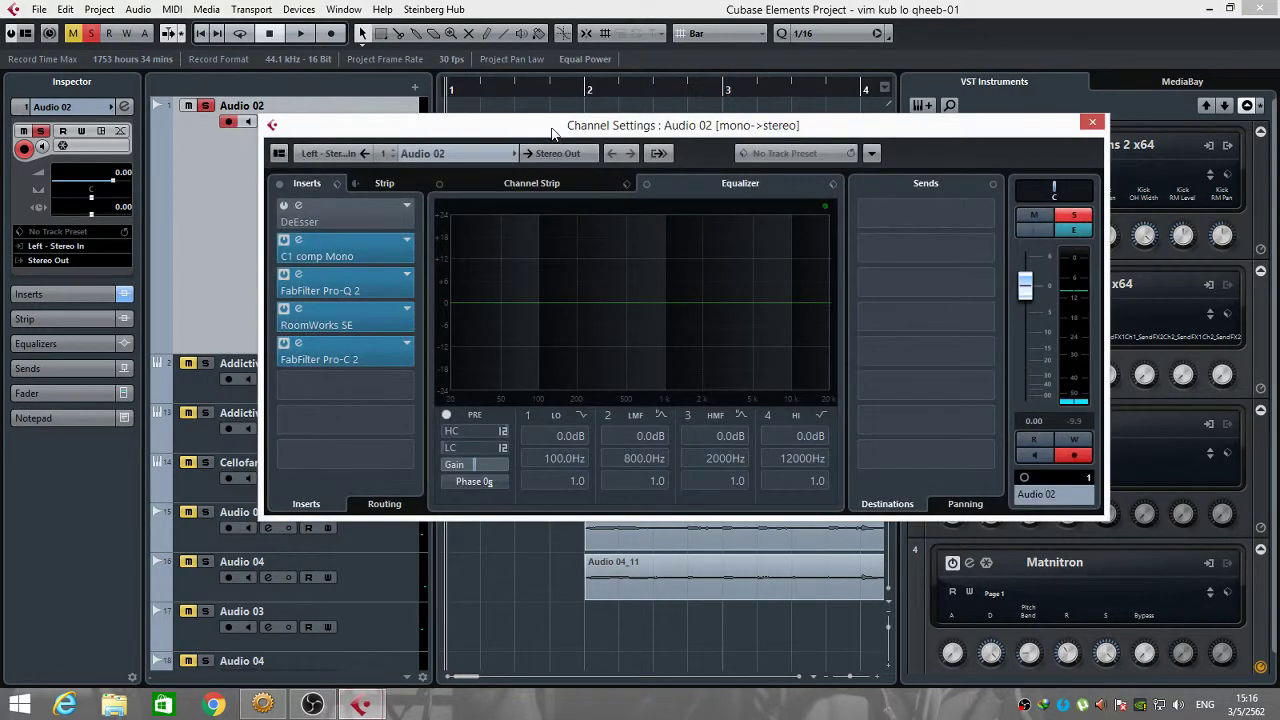
left_click(337, 228)
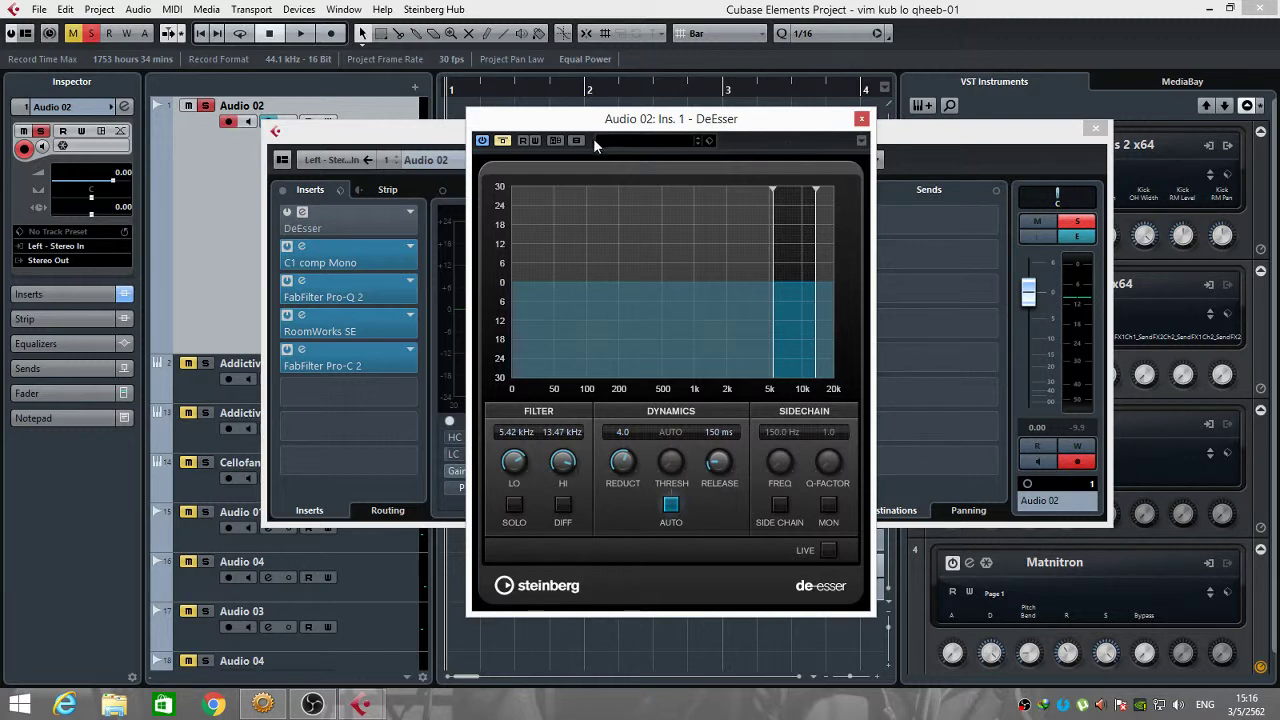
left_click(861, 118)
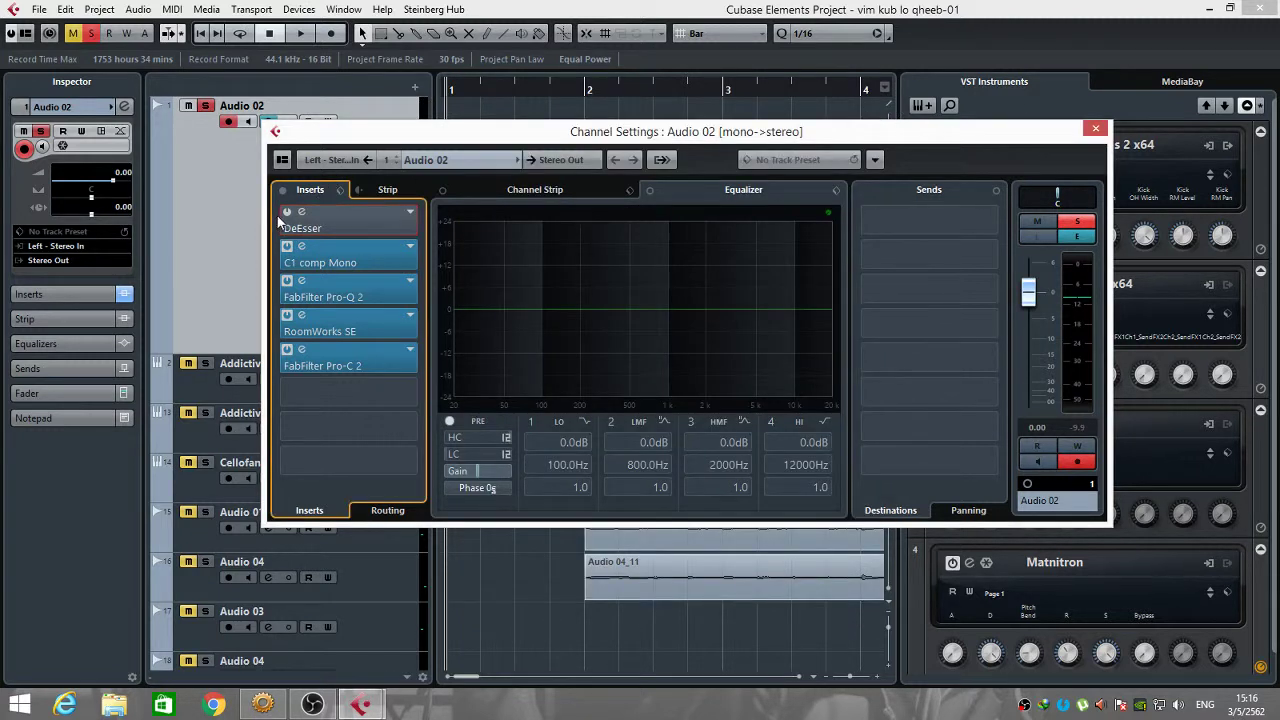
Browse the effect list for the empty sixth insert slot, including Dynamics - Multiband, leave the slot empty, and close the channel settings.
left_click(344, 376)
scroll(360, 517, "down", 3)
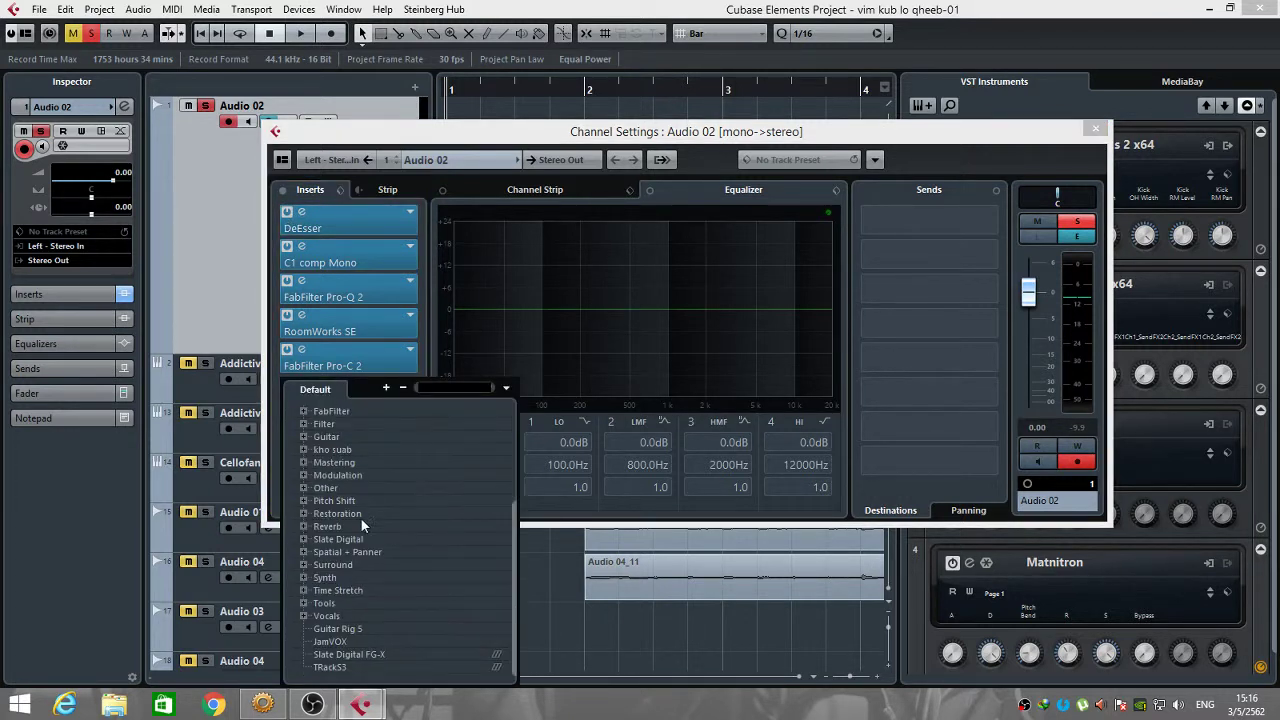
scroll(321, 527, "up", 3)
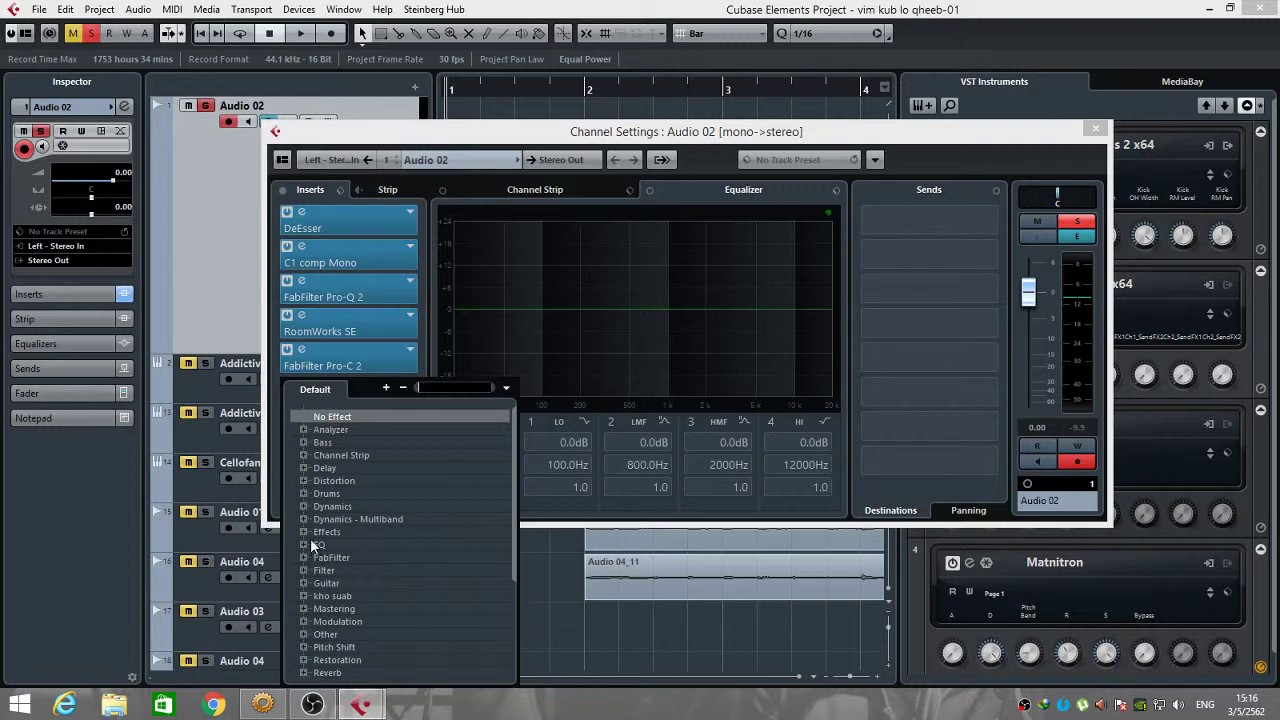
left_click(304, 519)
scroll(430, 506, "down", 6)
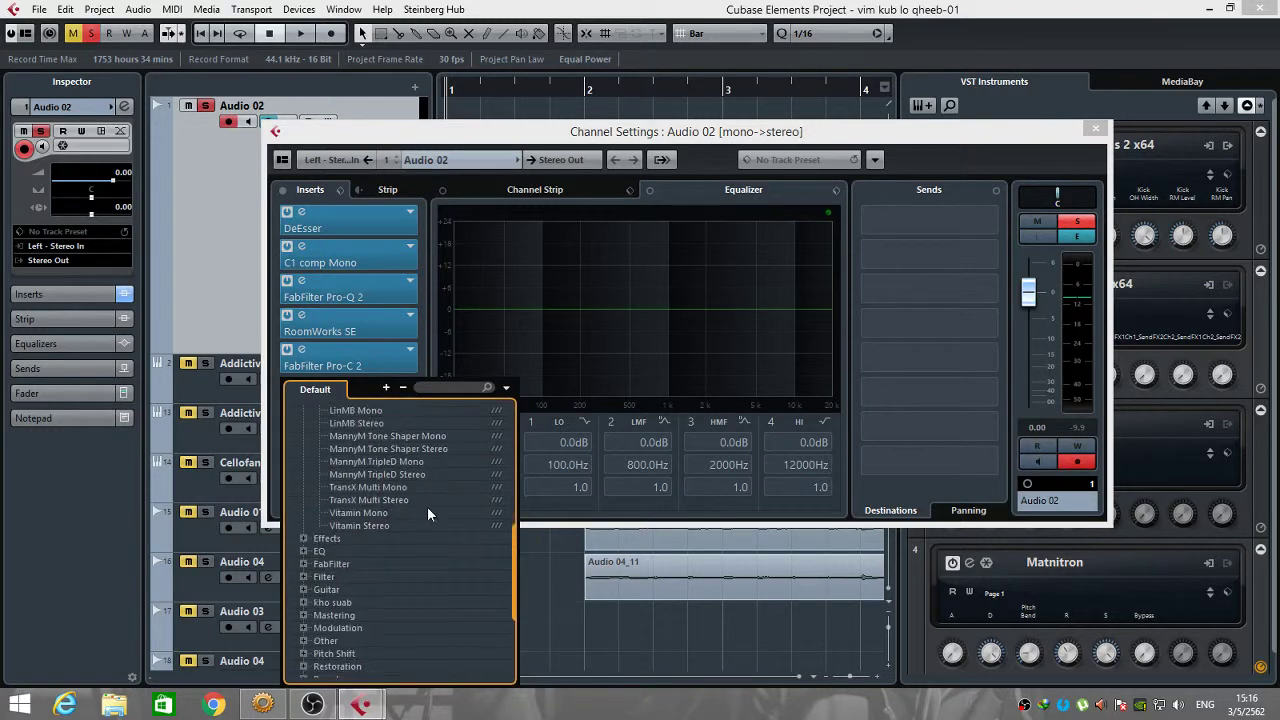
scroll(340, 492, "up", 6)
left_click(968, 96)
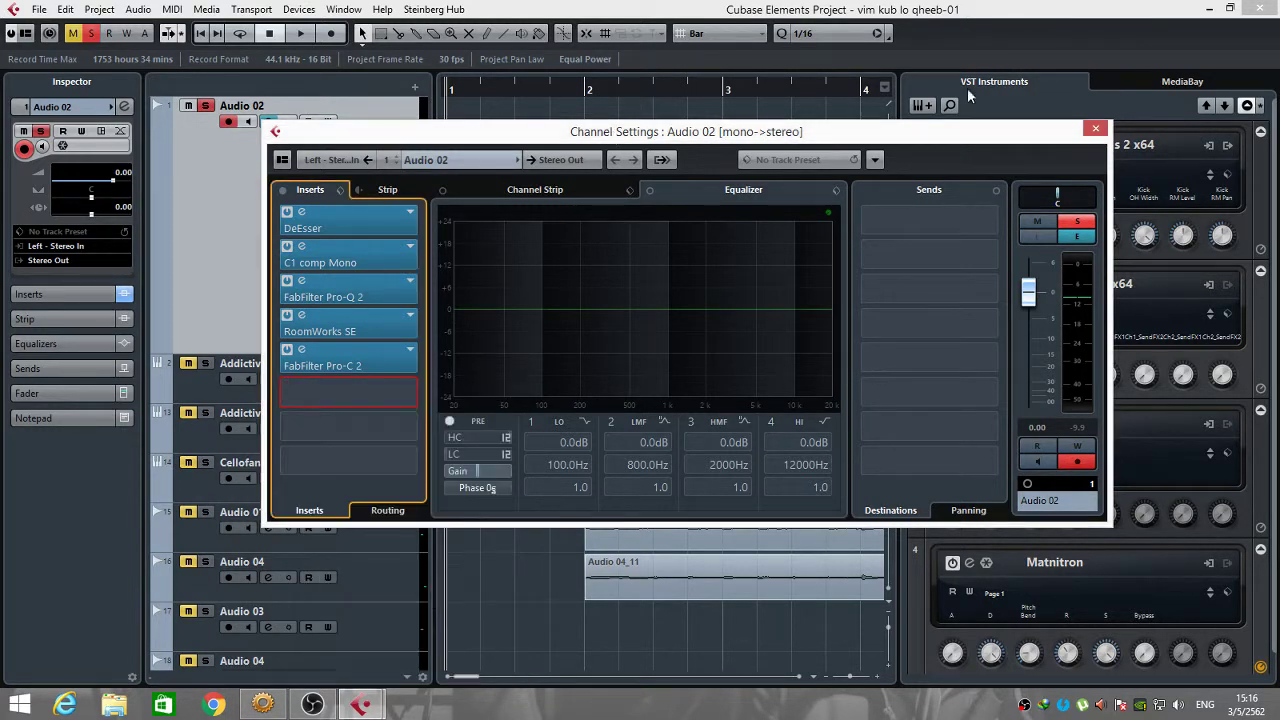
left_click(1096, 129)
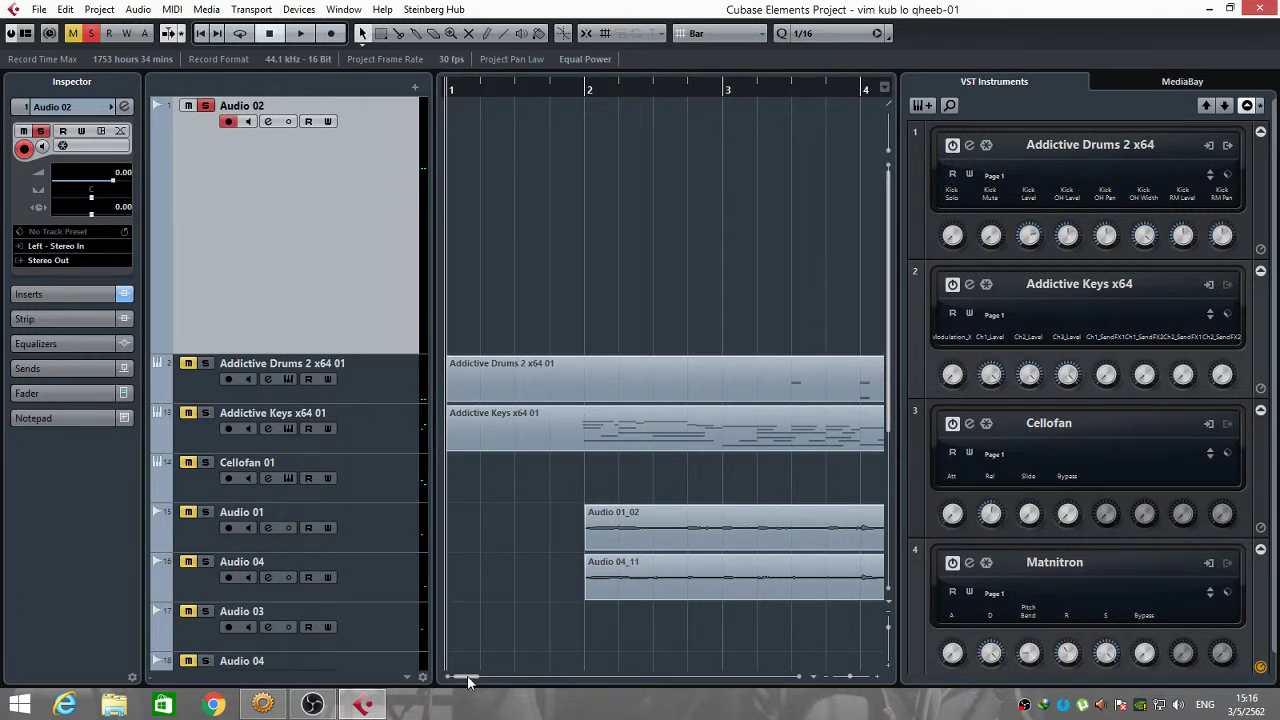
Play the soloed Audio 02 vocal from bar 6, show the whole arrangement in the timeline, and stop just before bar 9.
left_click_drag(468, 680, 474, 684)
left_click(785, 88)
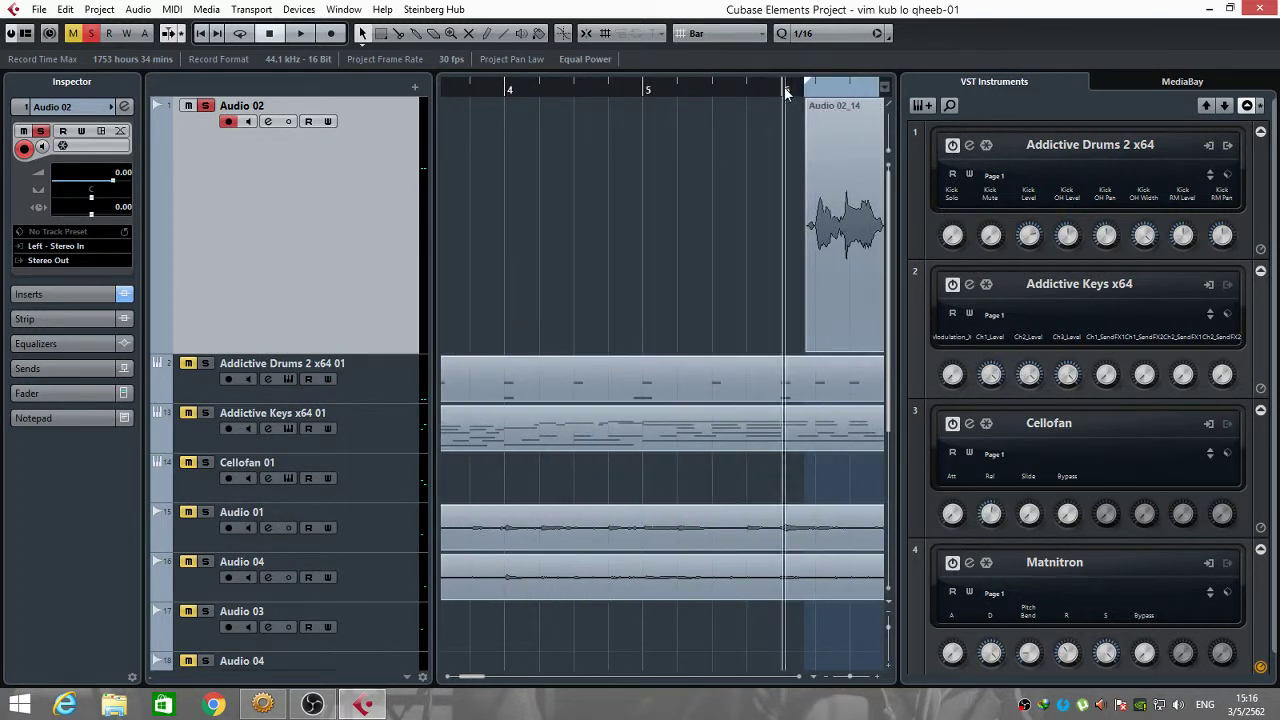
key("space")
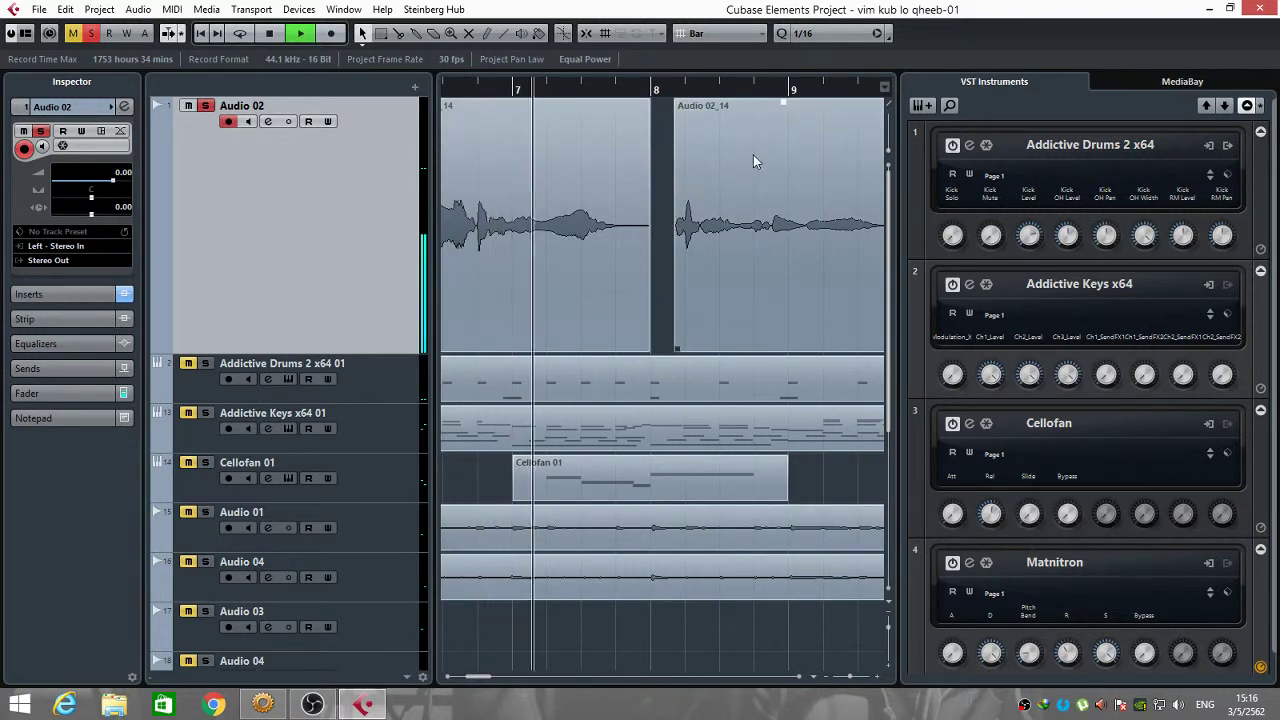
key("g")
key("g")
key("g")
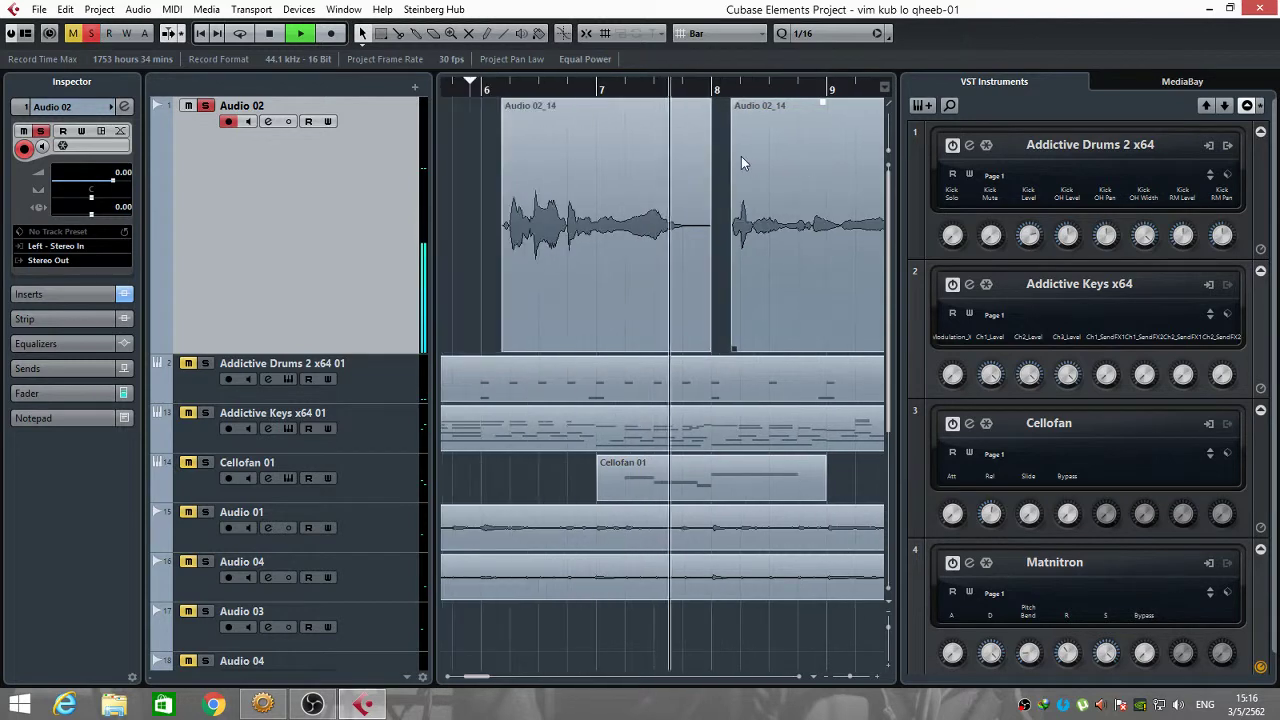
key("g")
key("g")
key("g")
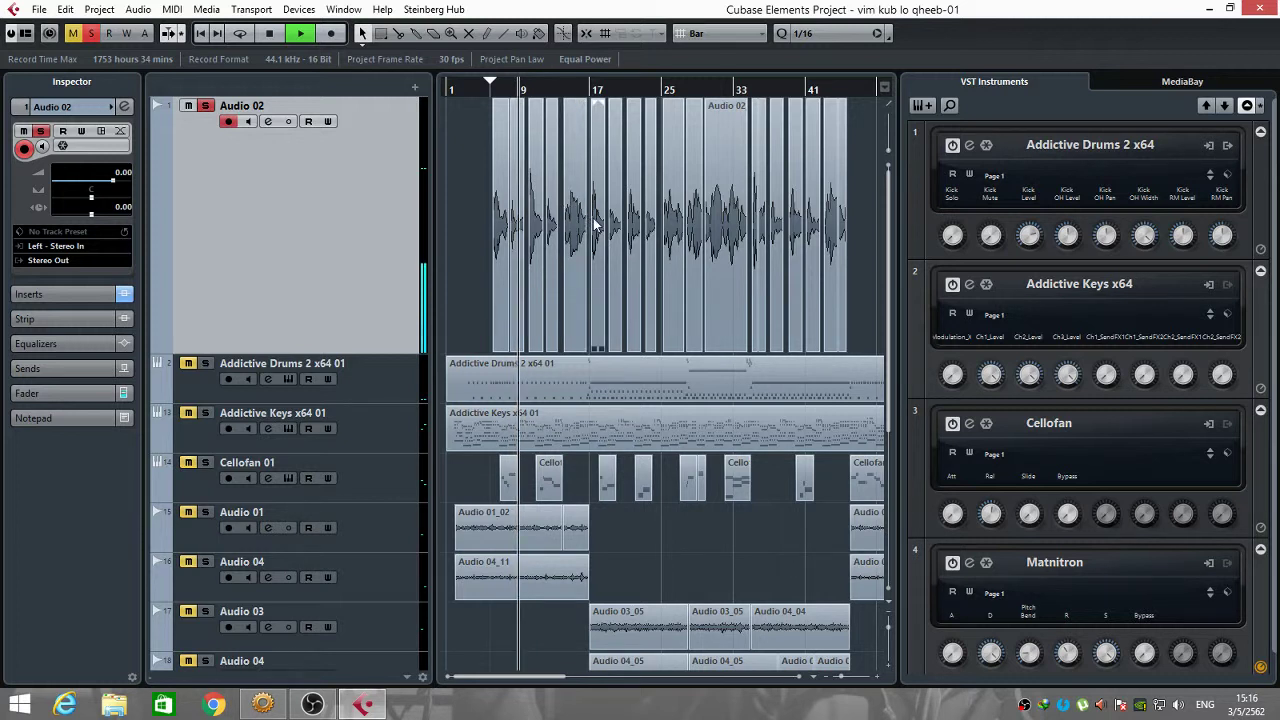
key("space")
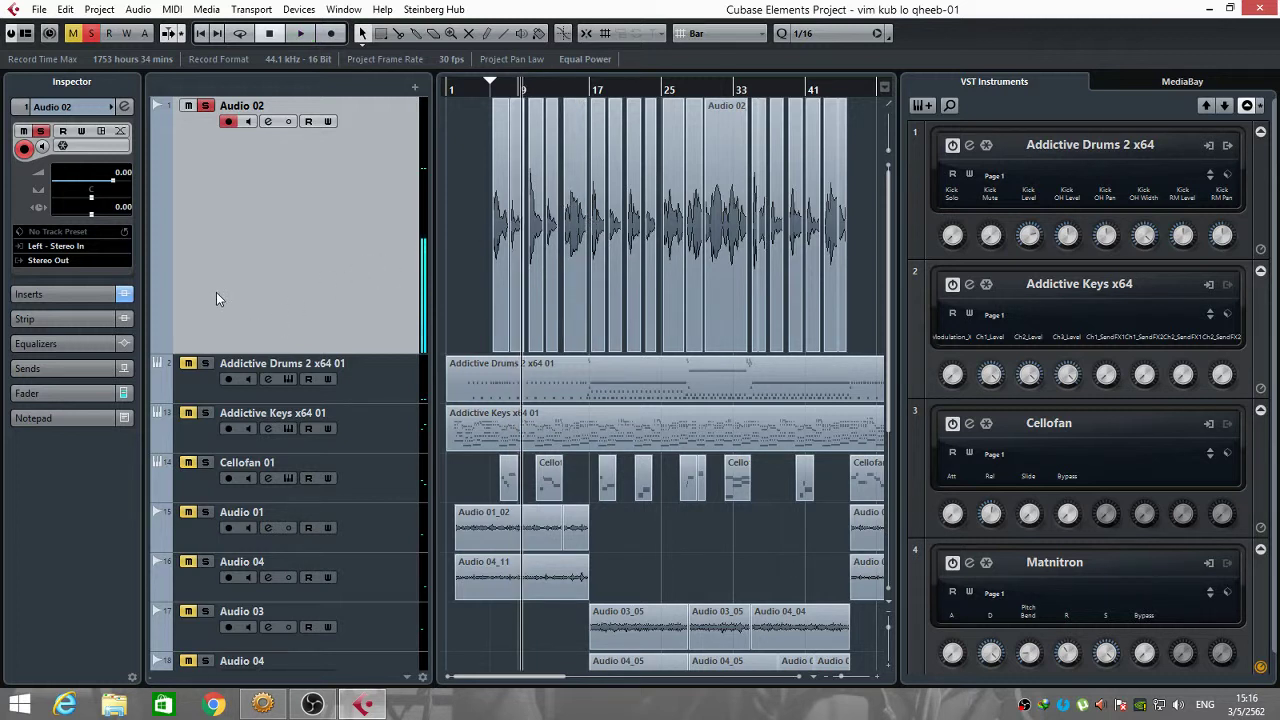
Unsolo Audio 02 and play the full mix from just before its first vocal clip, stopping around bar 9.
left_click(205, 107)
left_click(490, 90)
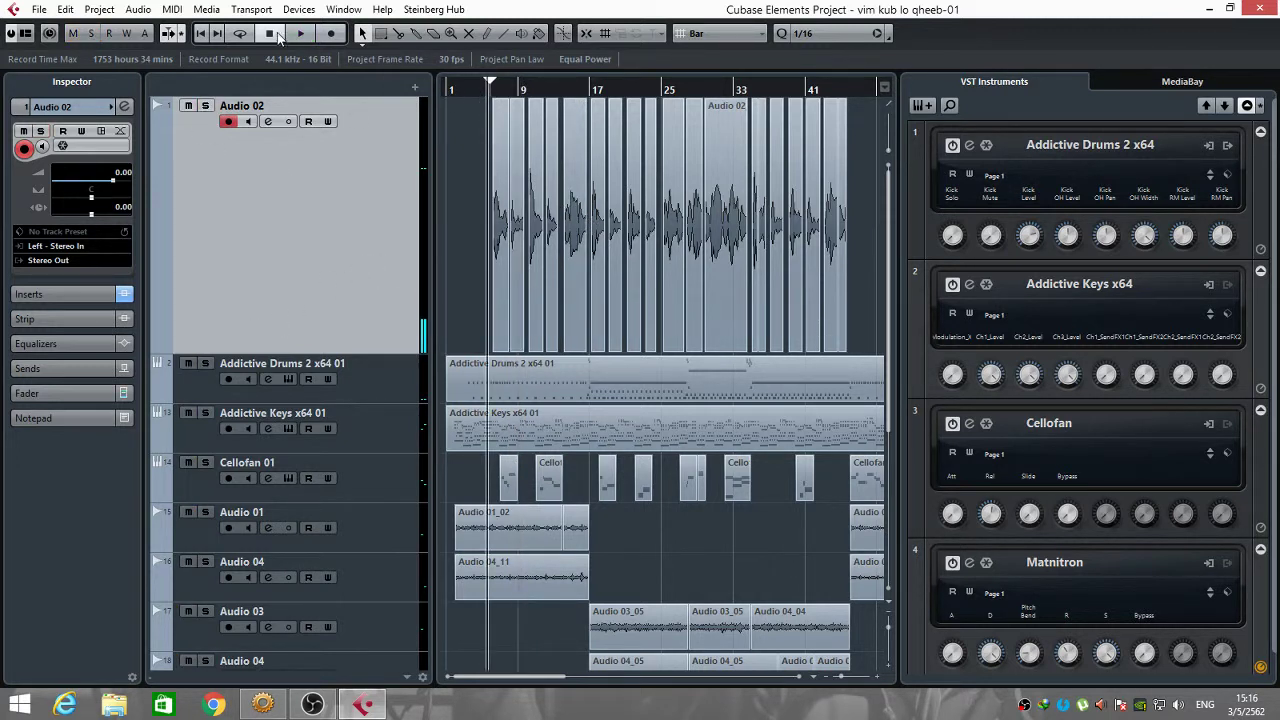
left_click(300, 33)
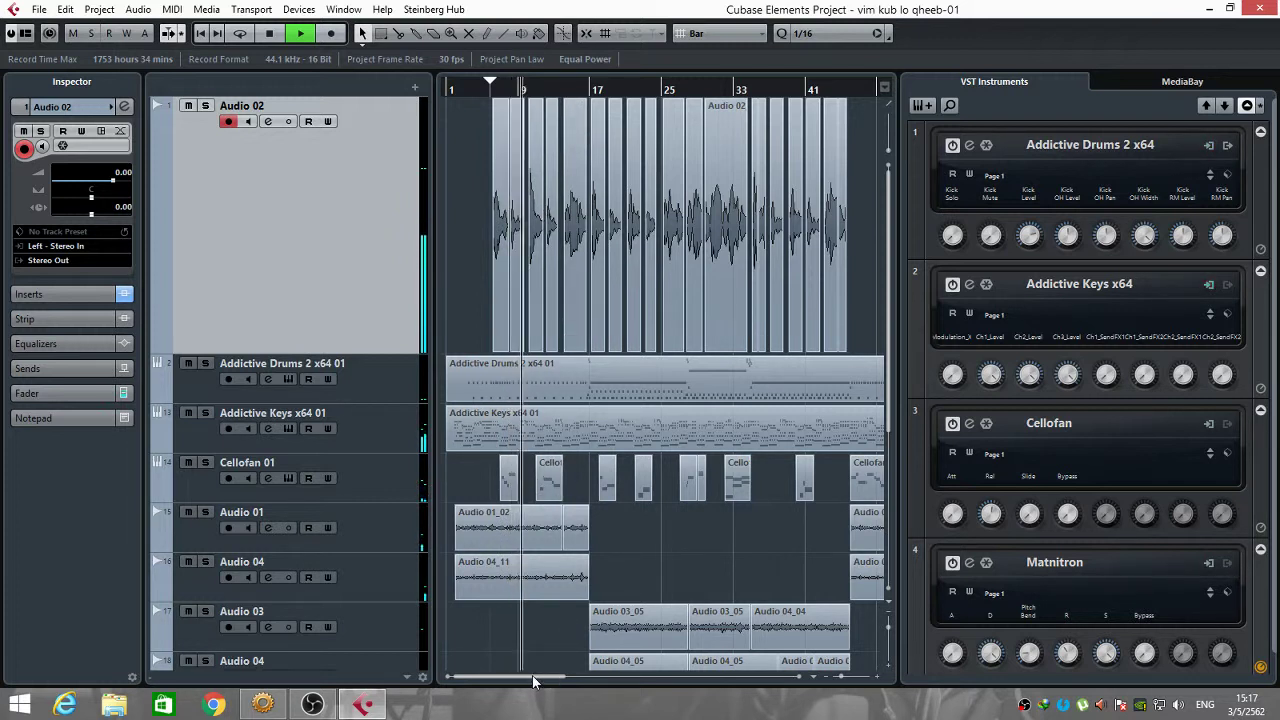
key("space")
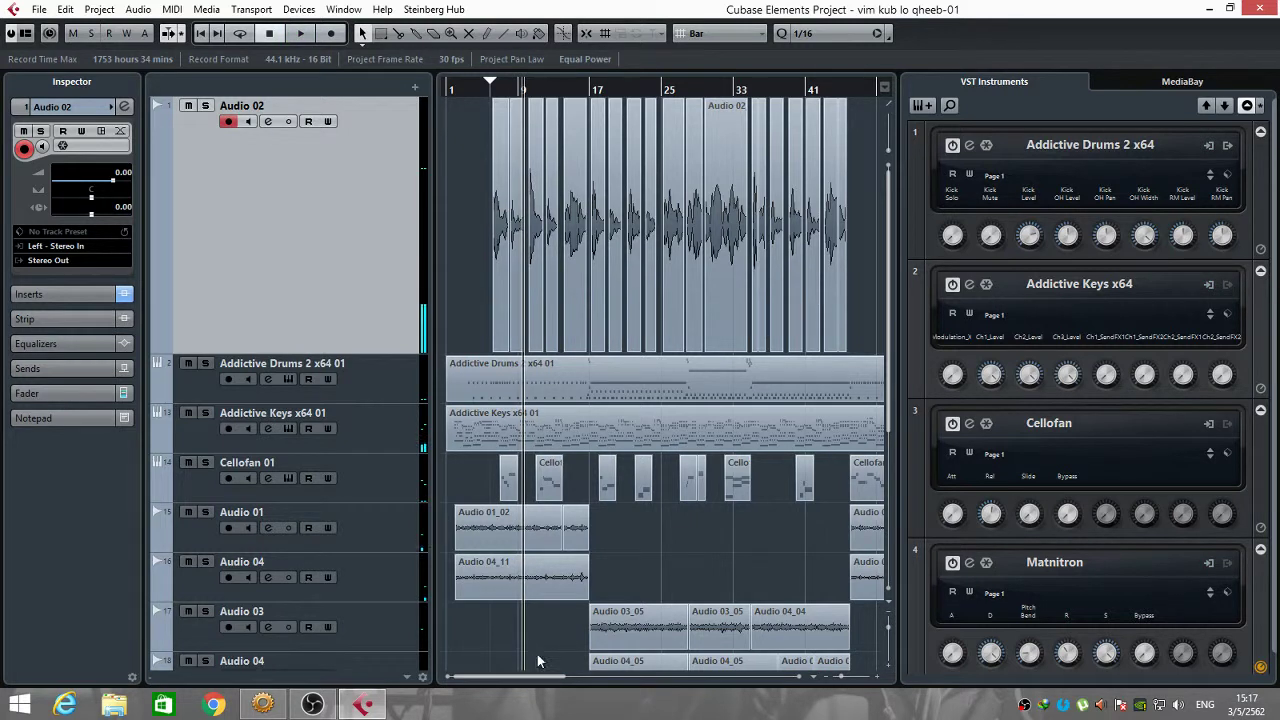